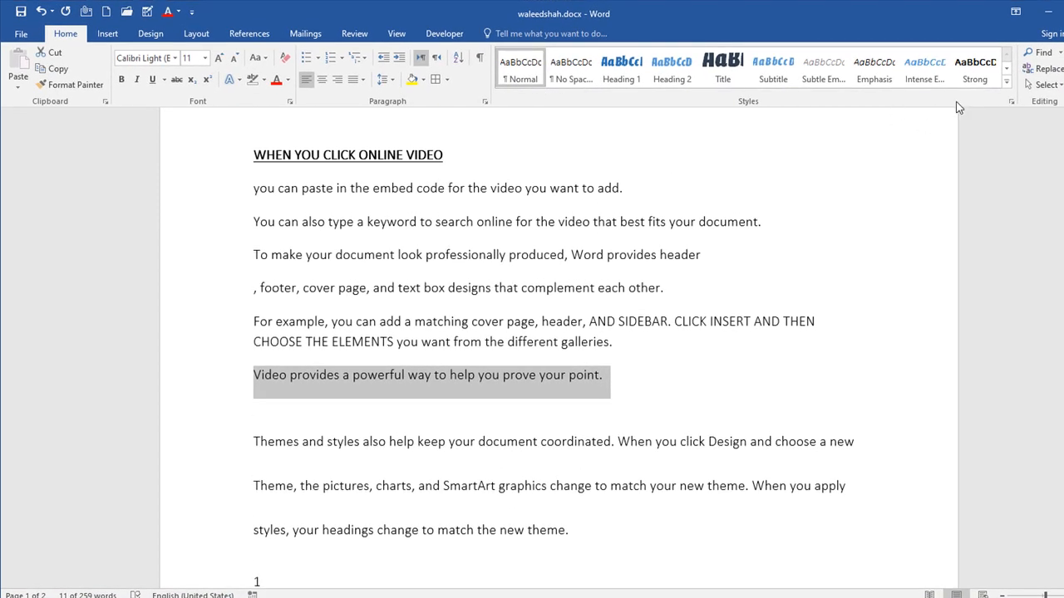
- Remove the underline from the heading "WHEN YOU CLICK ONLINE VIDEO" and clear all its formatting
scroll(674, 233, up, 2)
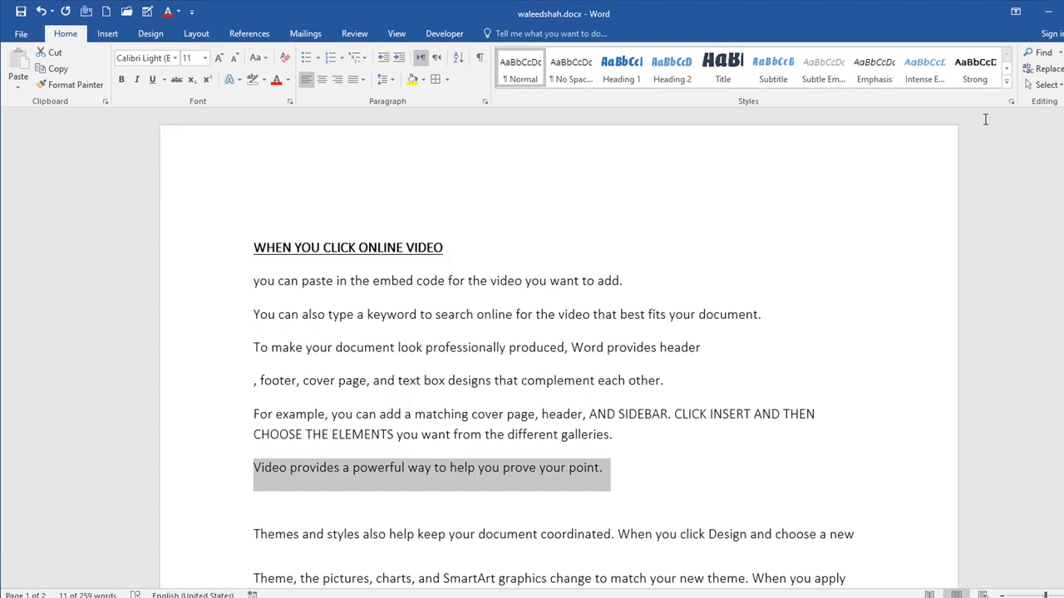
click(486, 260)
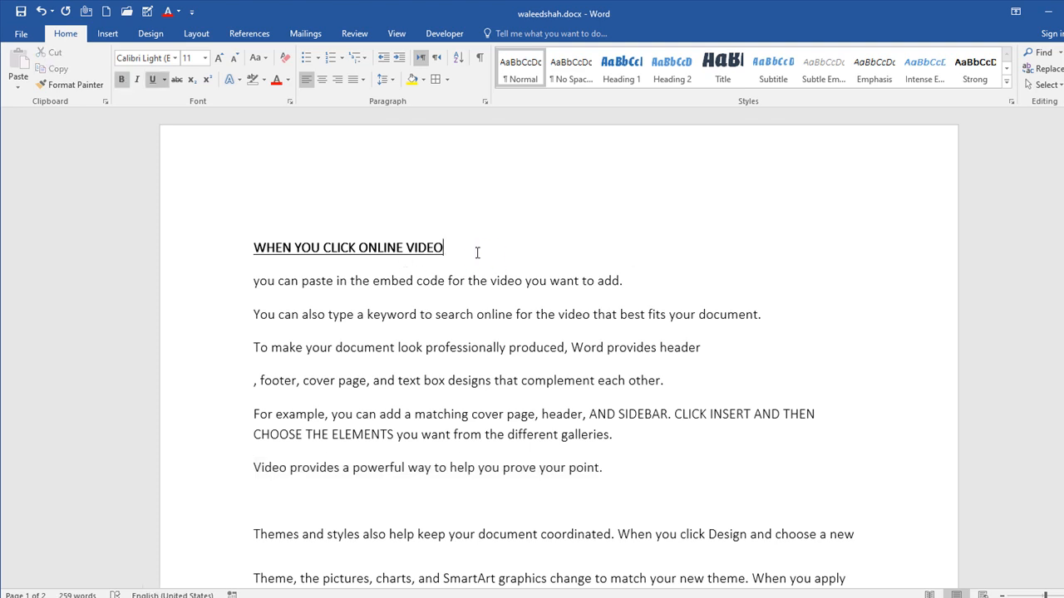
drag(475, 253, 126, 258)
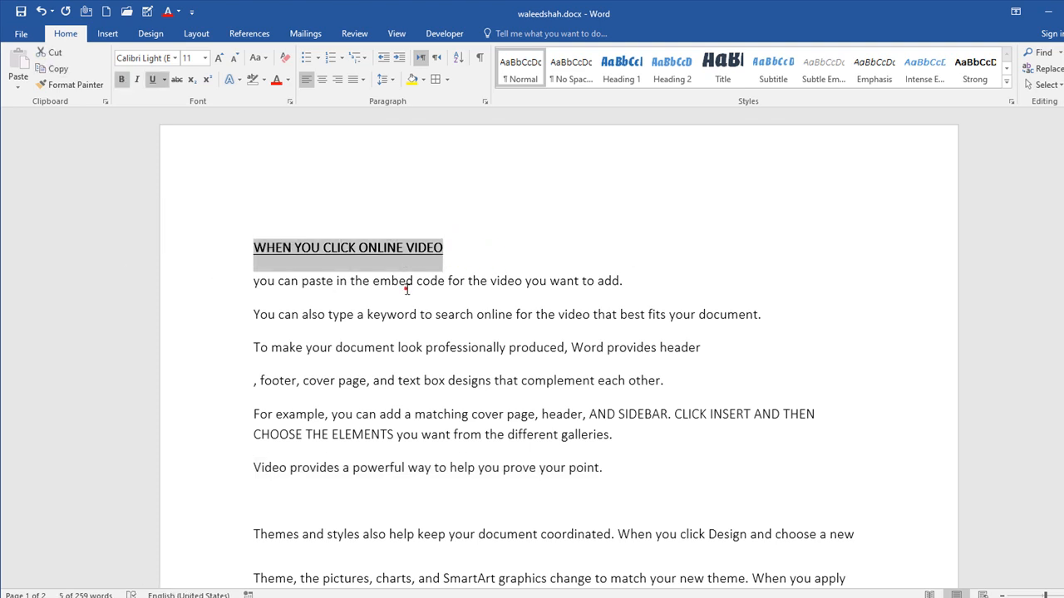
click(456, 248)
drag(460, 248, 185, 248)
click(152, 80)
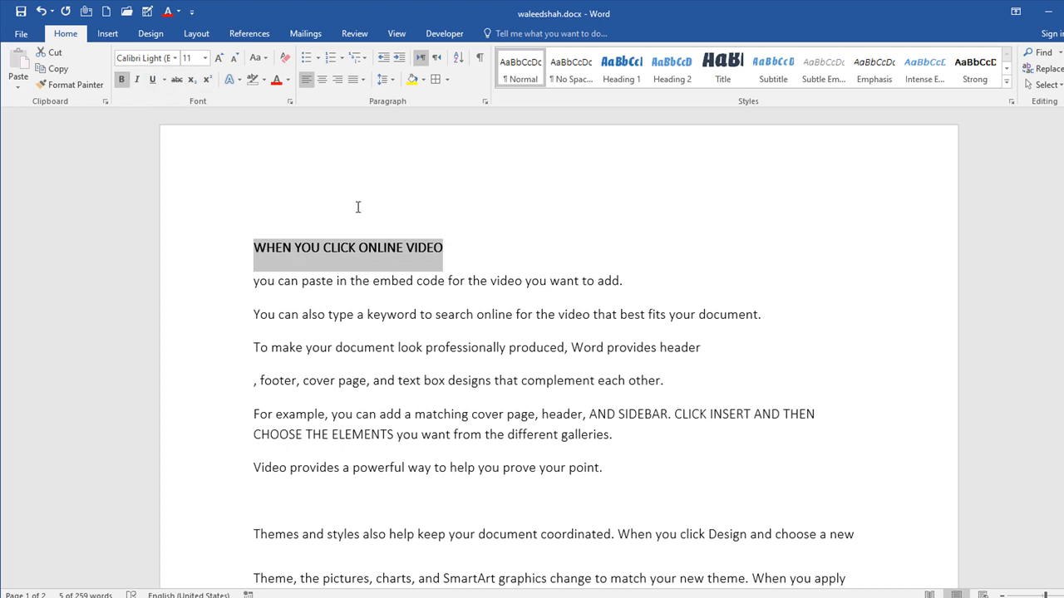
click(285, 60)
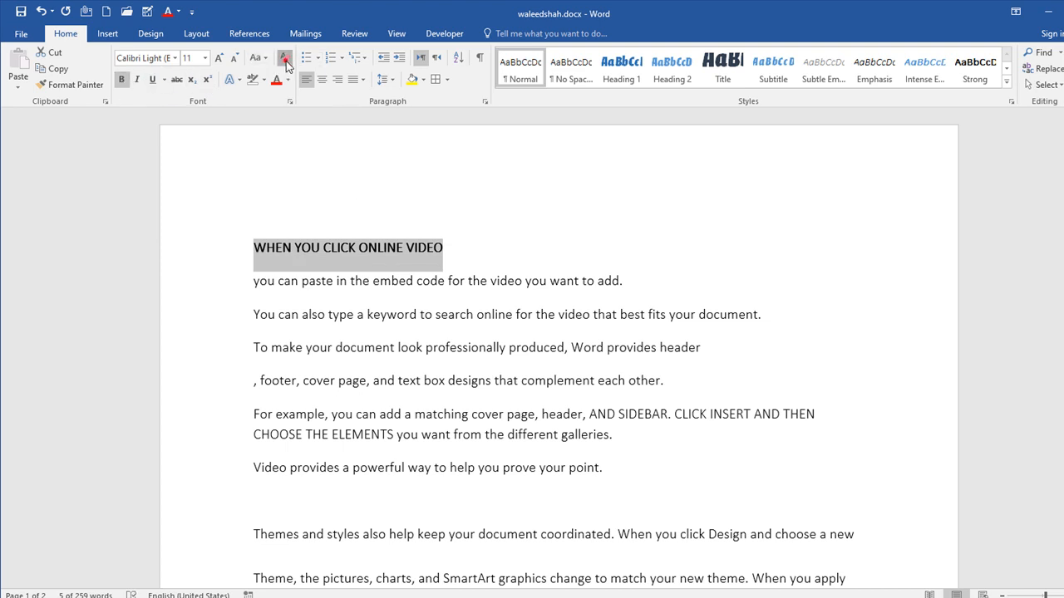
click(527, 263)
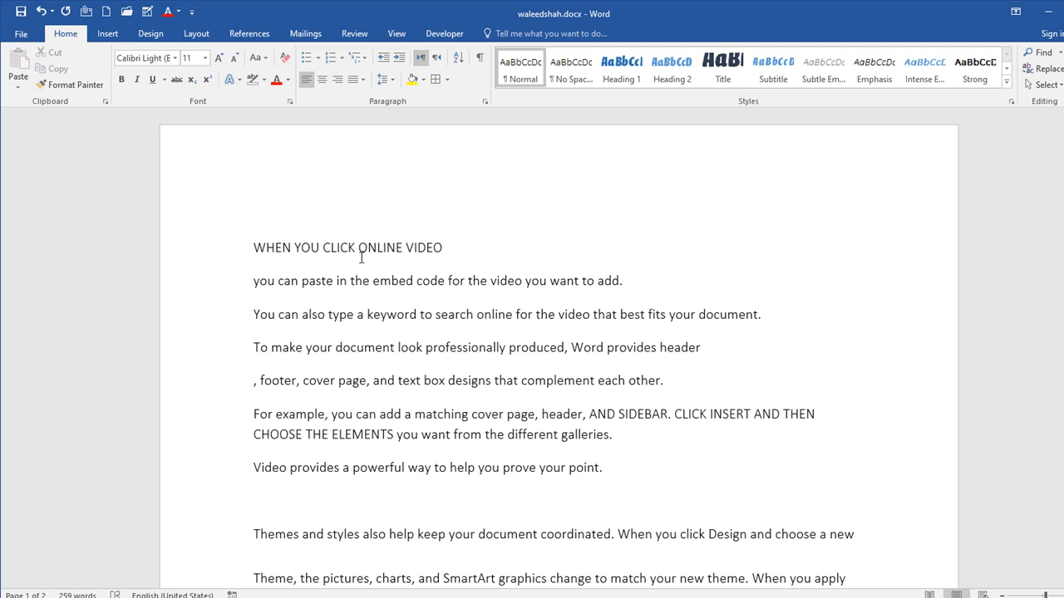
- Delete the words "WHEN YOU CLICK" from the heading, leaving "ONLINE VIDEO"
drag(355, 247, 254, 247)
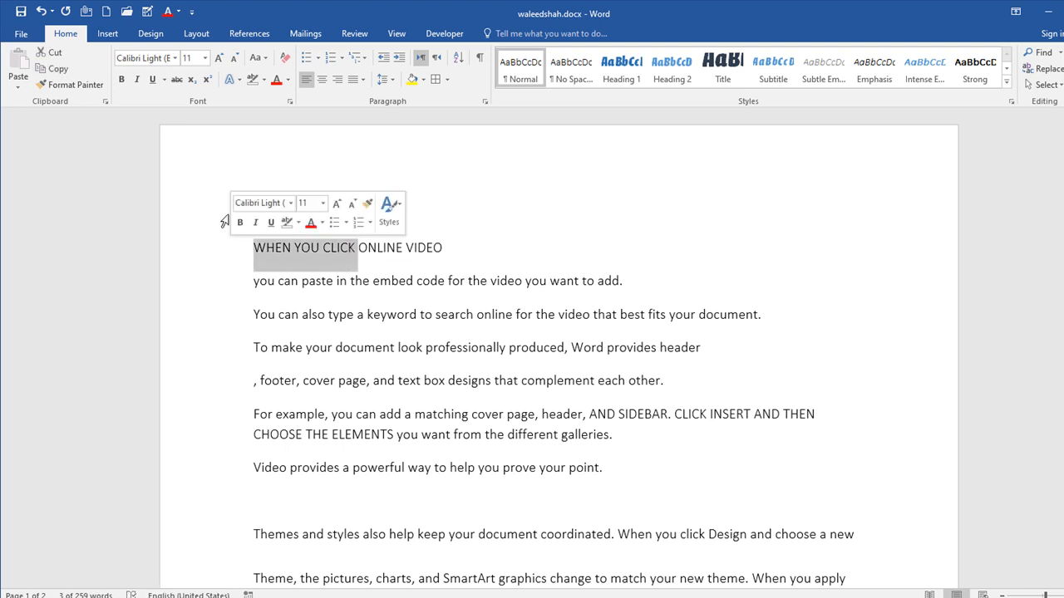
key(Delete)
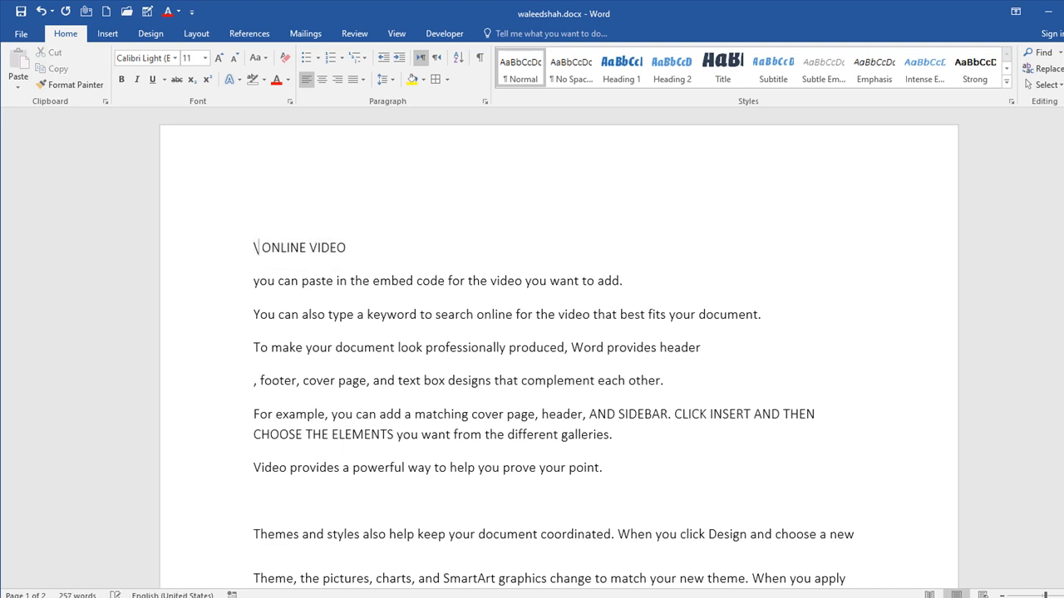
key(BackSpace)
key(BackSpace)
- Select the "ONLINE VIDEO" heading, view the full list of available styles, and close the list
drag(369, 241, 219, 246)
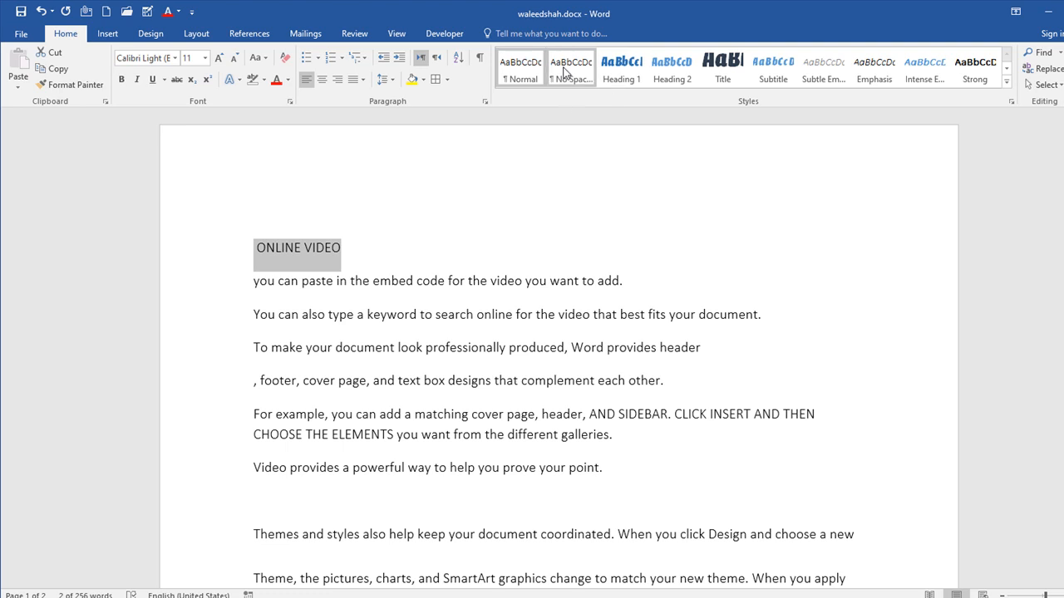
click(1009, 101)
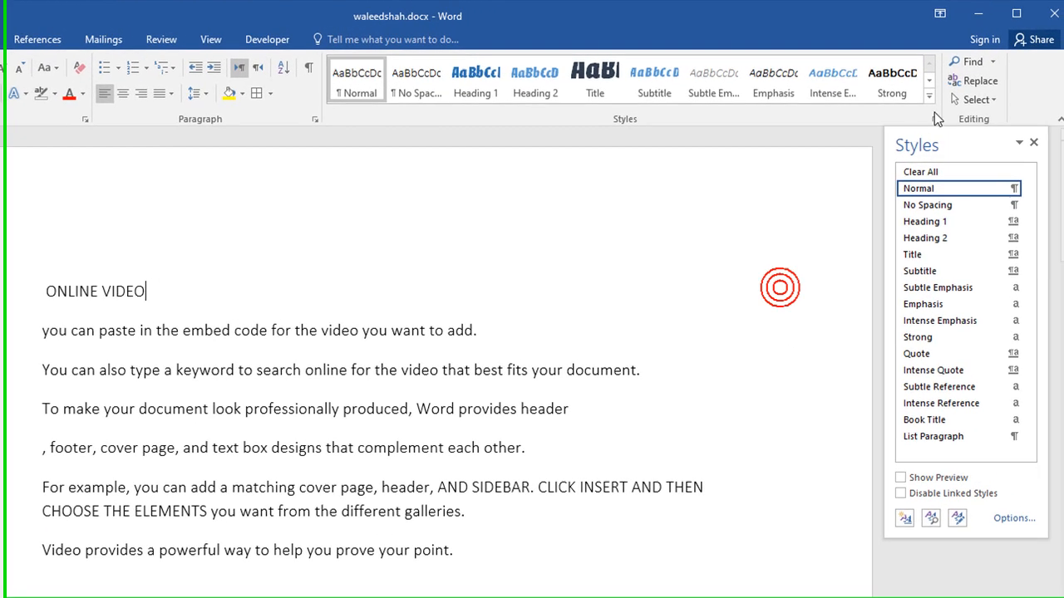
click(1031, 143)
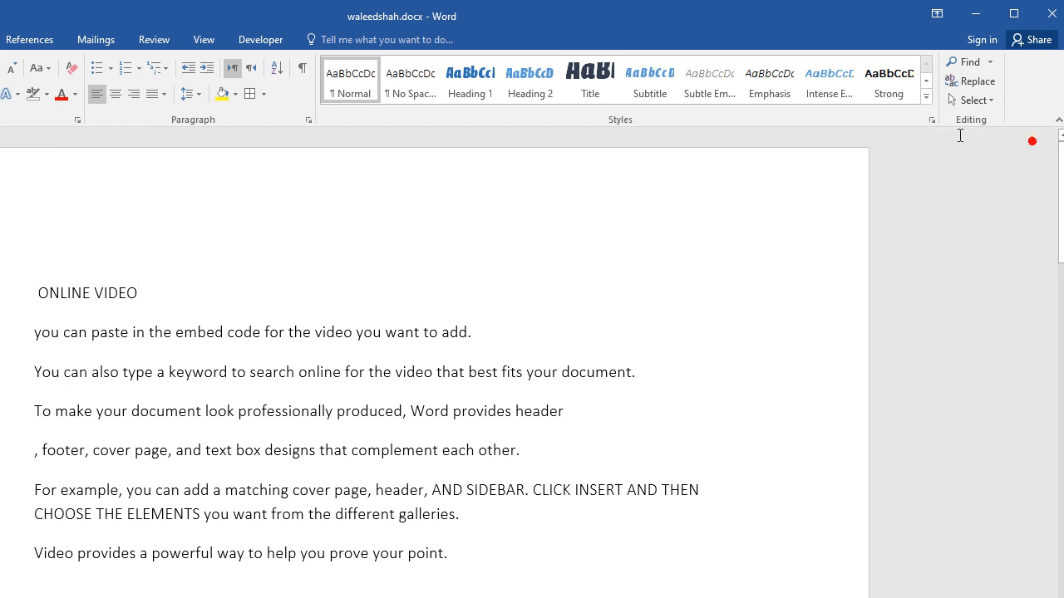
- Apply the Intense Reference style to the "ONLINE VIDEO" heading
click(925, 99)
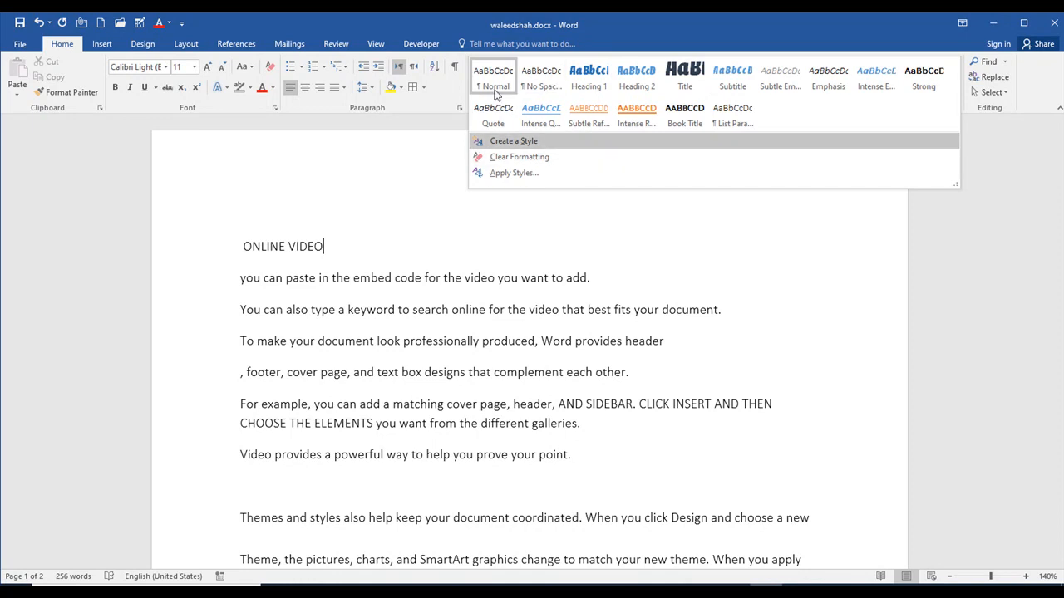
click(635, 122)
drag(344, 245, 89, 247)
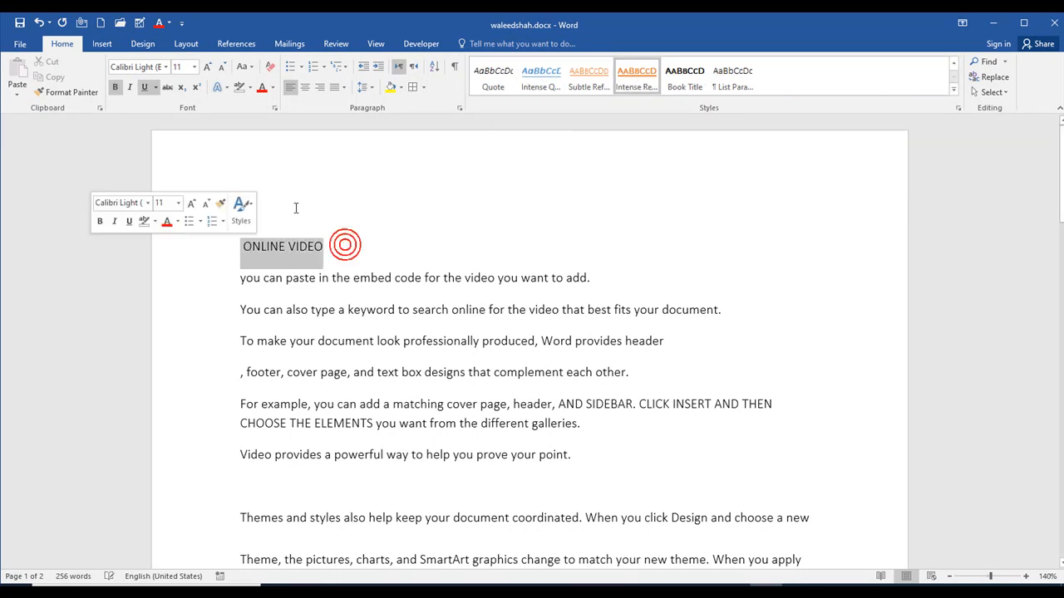
click(636, 79)
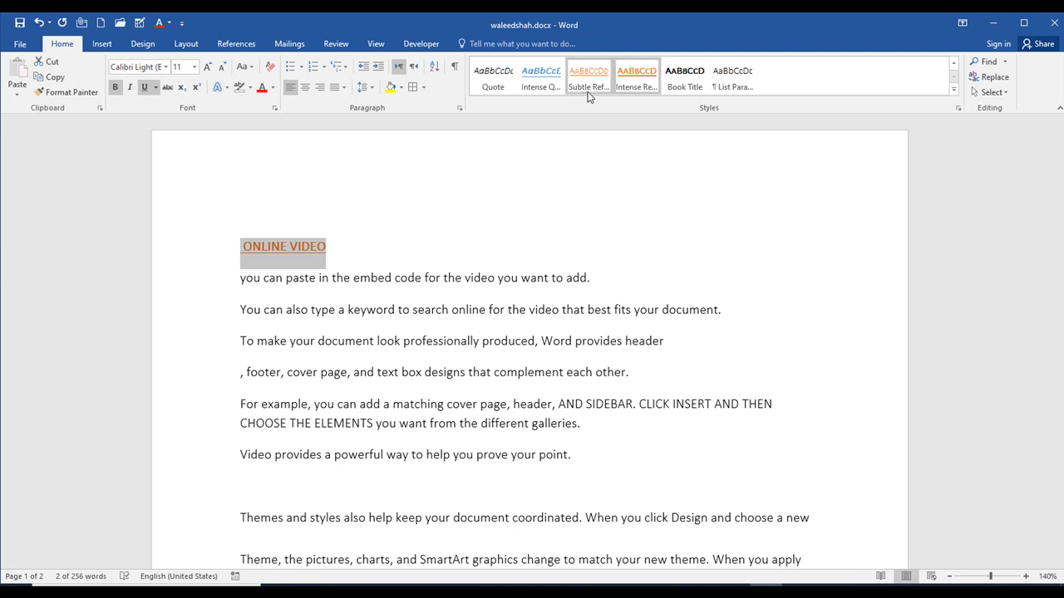
- Try the Heading 1 style on the "ONLINE VIDEO" heading and clear all its formatting
click(953, 65)
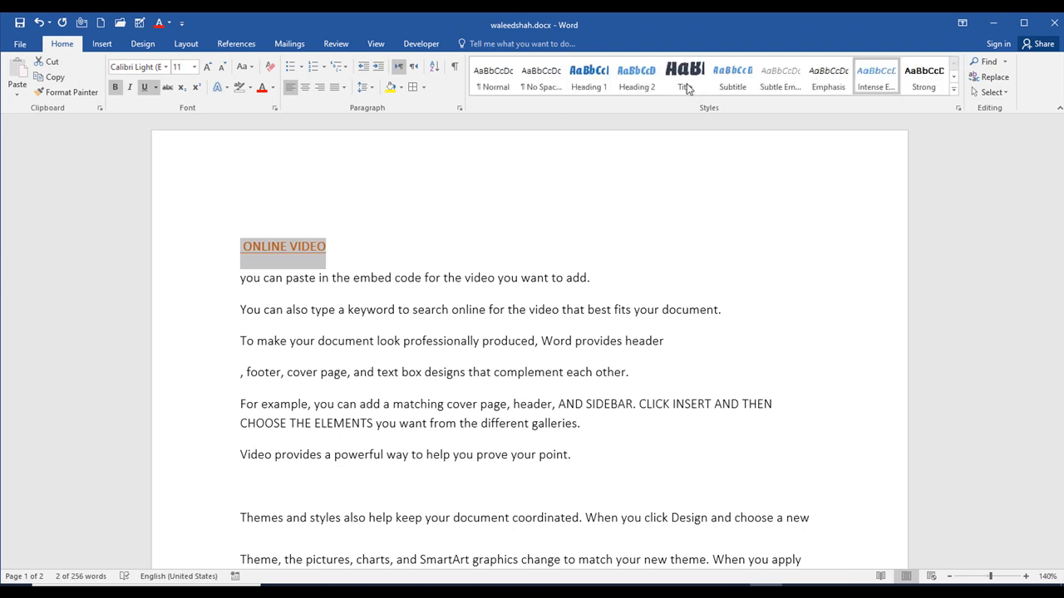
click(605, 90)
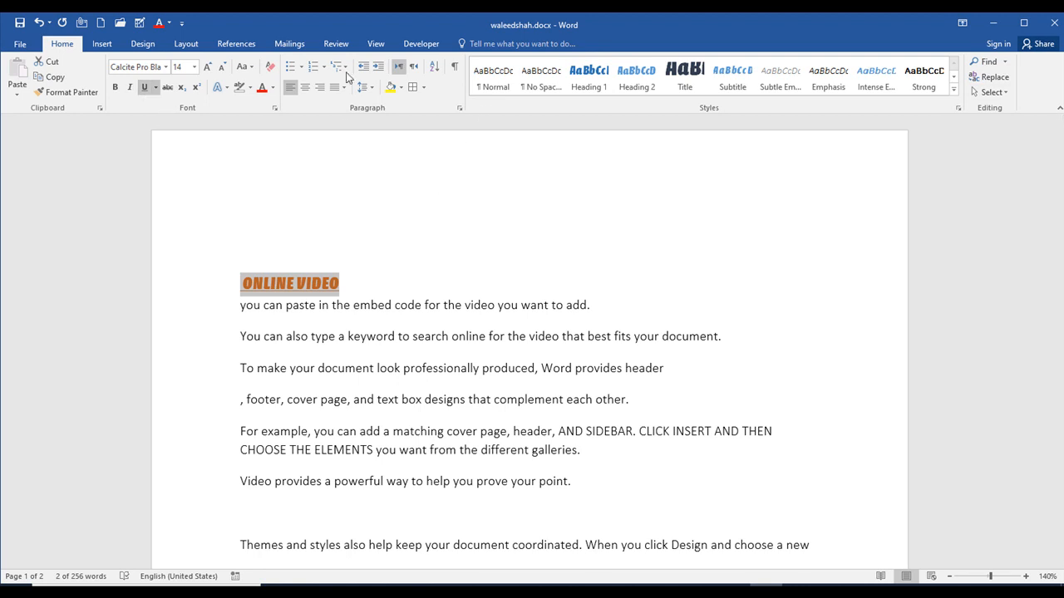
click(268, 66)
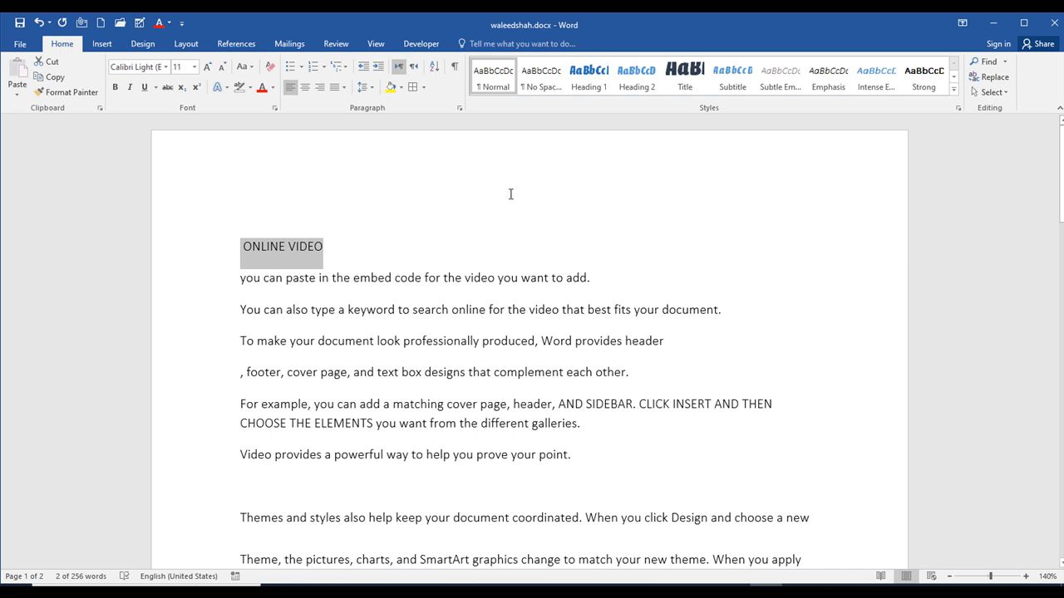
- Set the font of the "ONLINE VIDEO" heading to the theme's Calibri (Headings)
click(411, 226)
drag(380, 245, 131, 264)
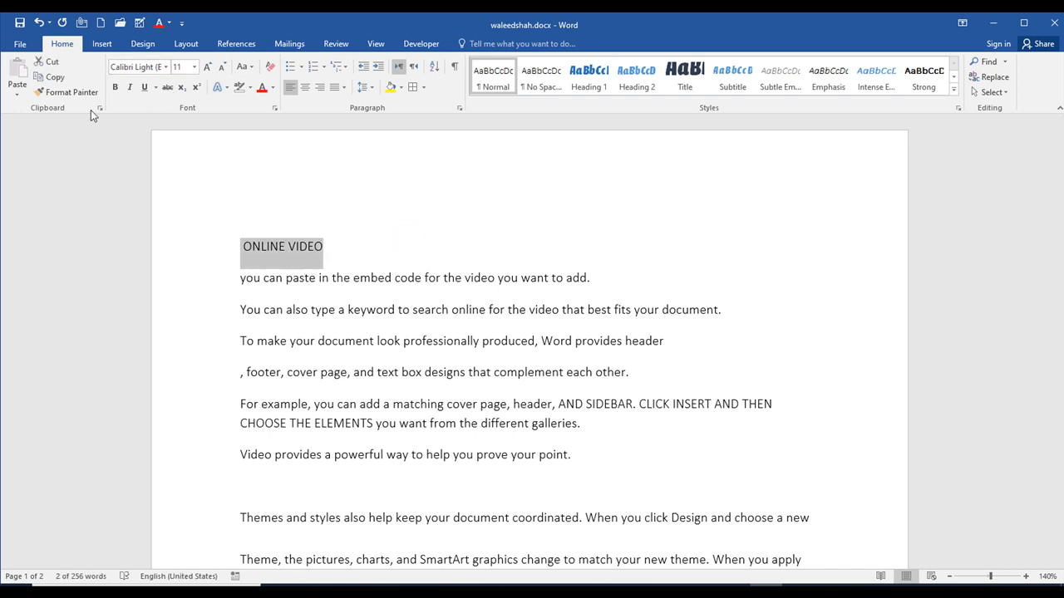
click(165, 68)
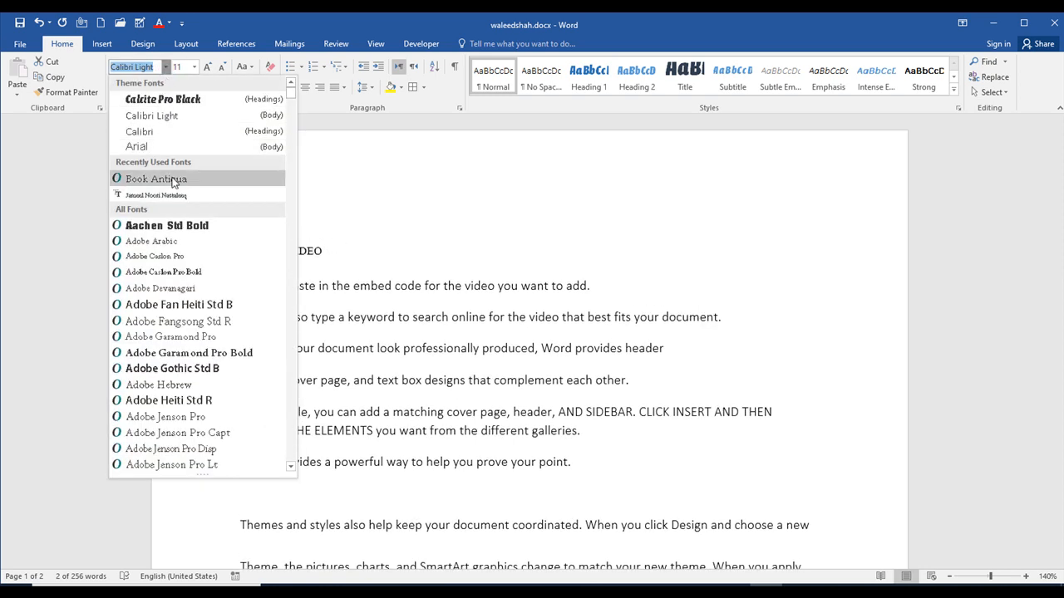
click(166, 69)
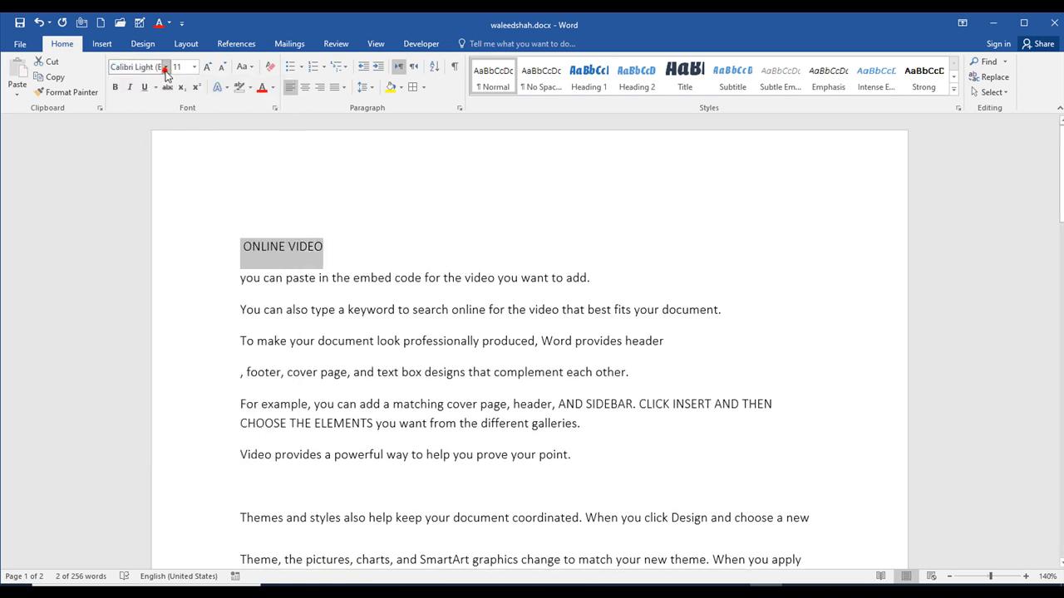
click(165, 68)
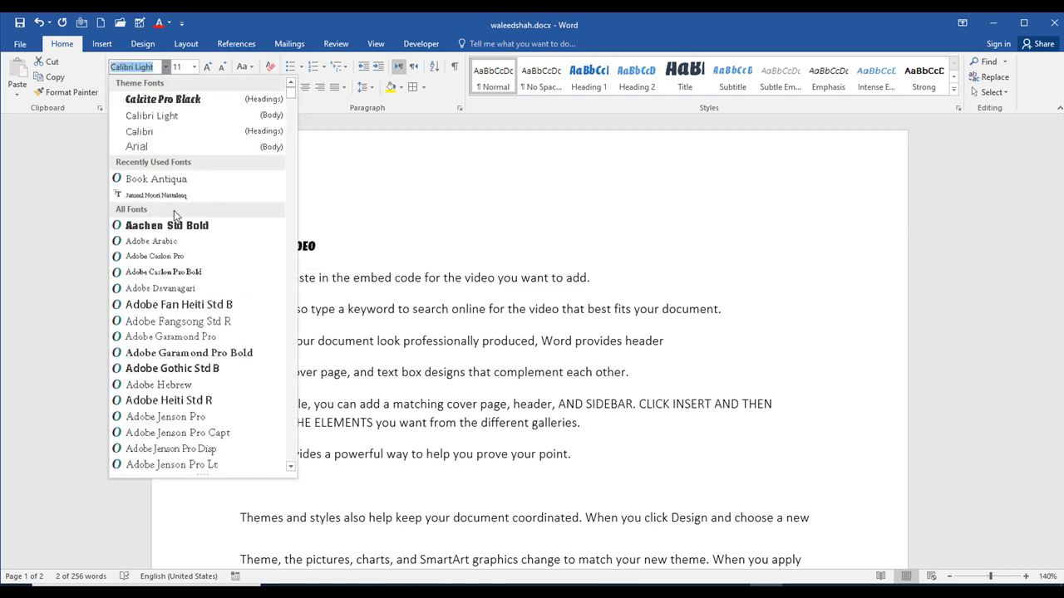
click(171, 135)
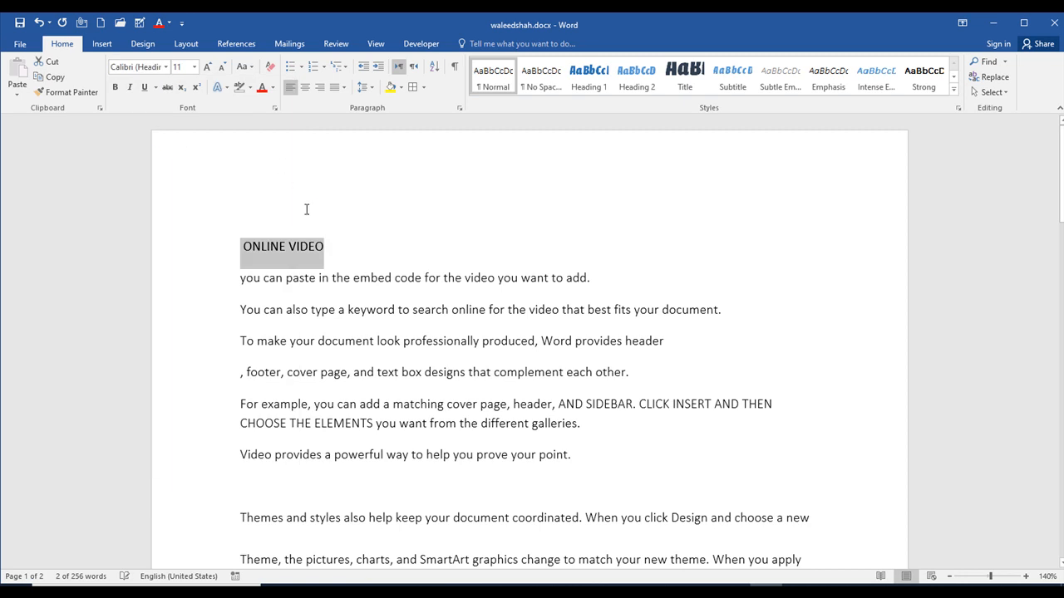
- Enlarge the "ONLINE VIDEO" heading to font size 16
click(207, 68)
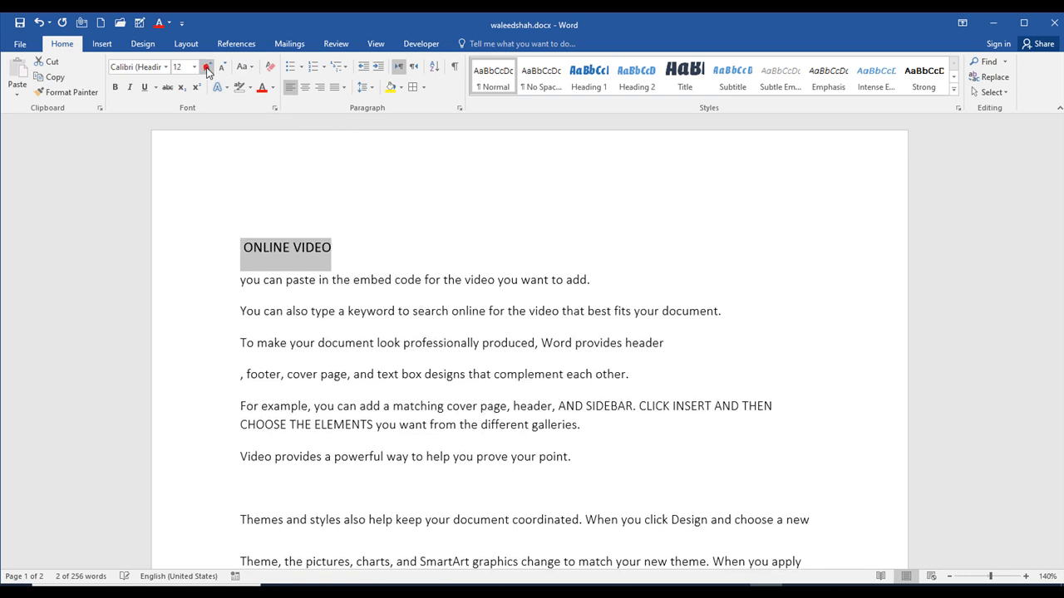
click(206, 67)
click(207, 67)
click(207, 67)
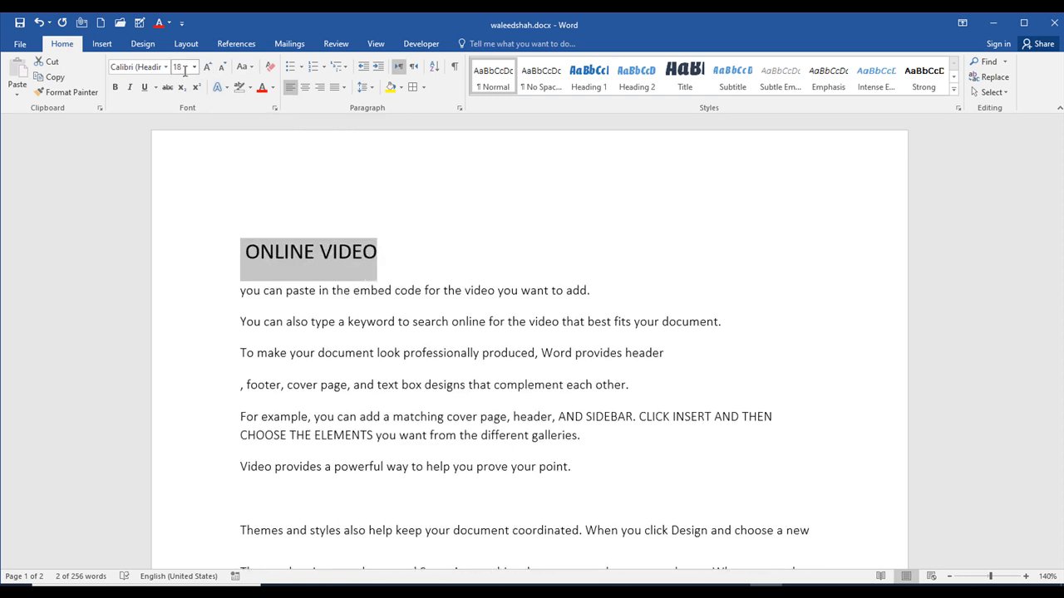
click(222, 66)
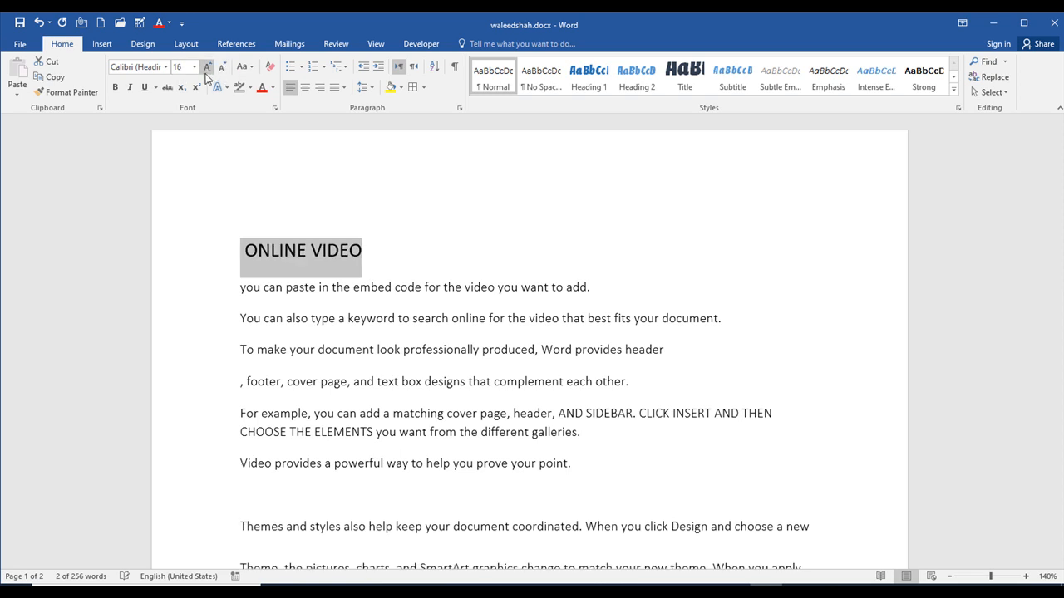
- Make the "ONLINE VIDEO" heading bold and underlined
click(363, 254)
drag(363, 253, 227, 246)
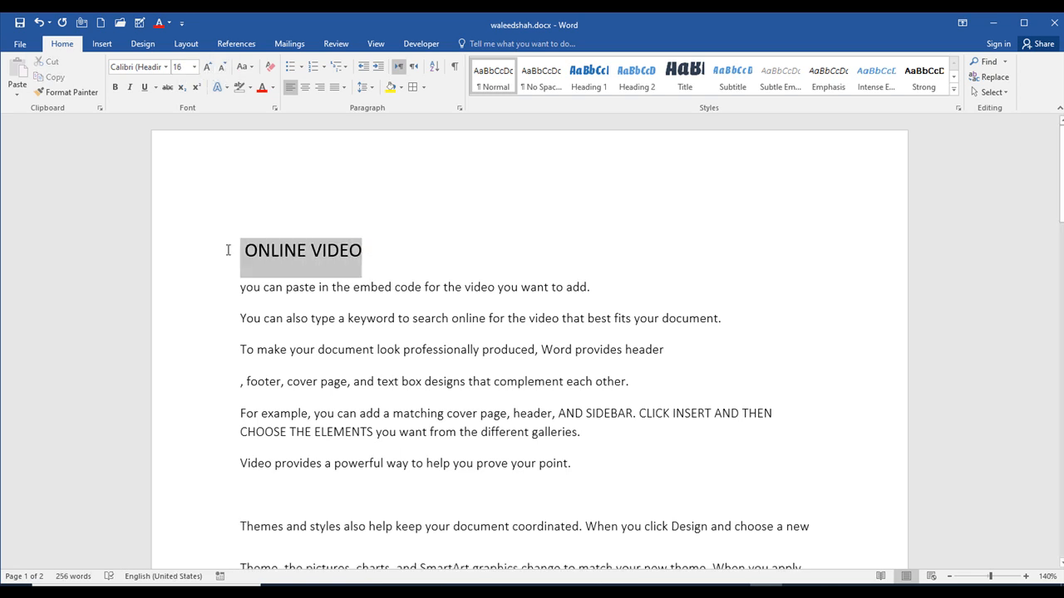
click(384, 249)
drag(384, 249, 242, 249)
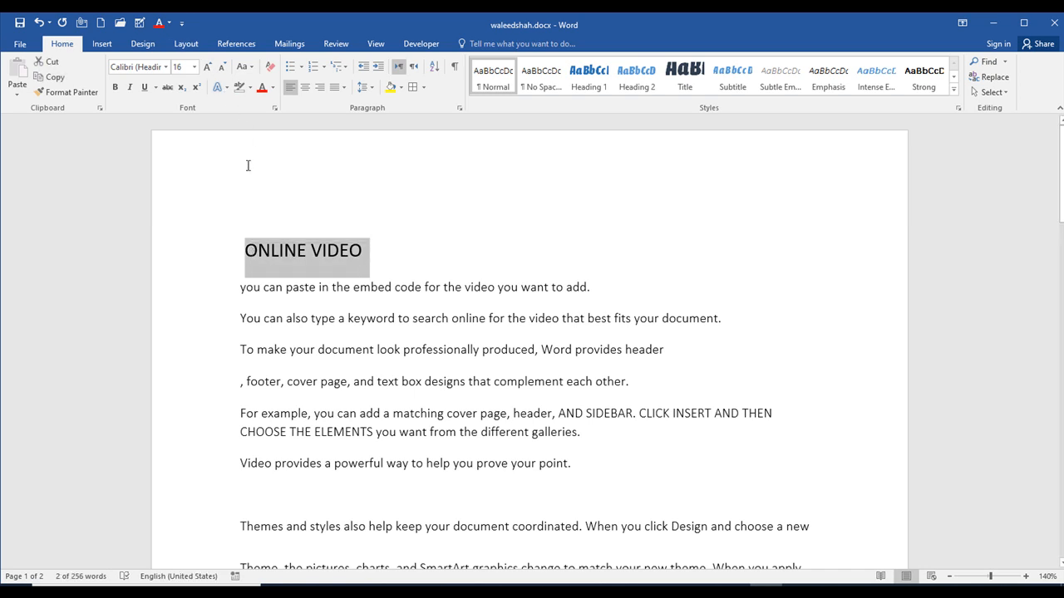
click(116, 89)
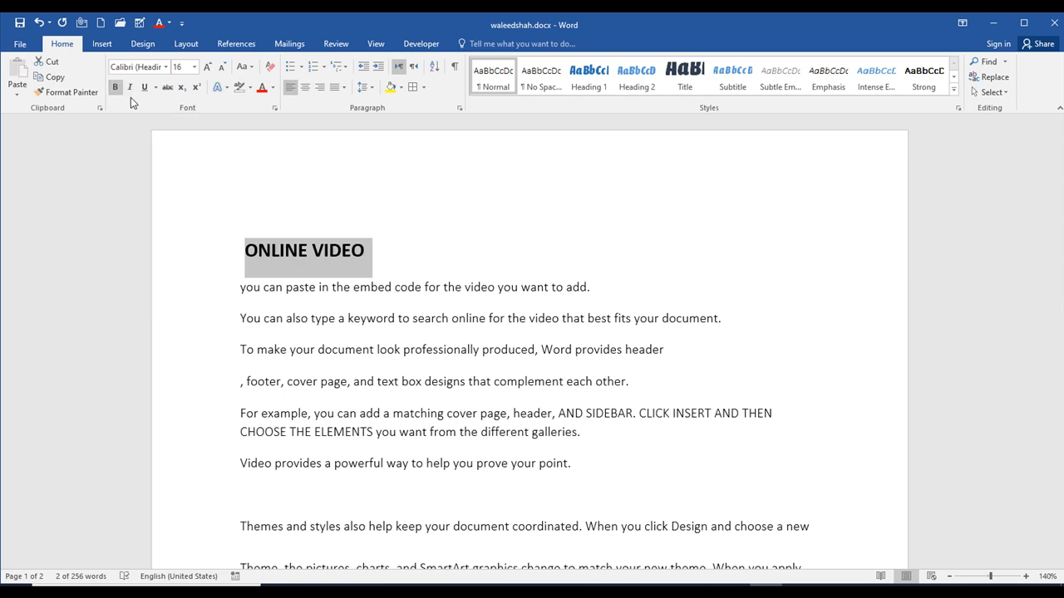
click(146, 90)
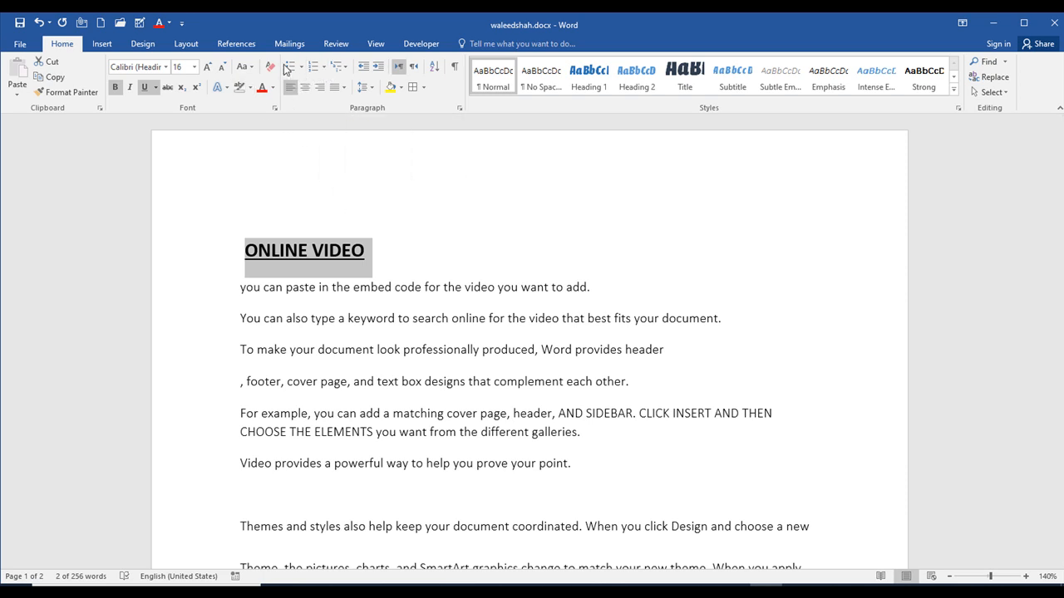
- Number the "ONLINE VIDEO" heading with the 1., 2., 3. format and keep the number and text on one line
click(324, 68)
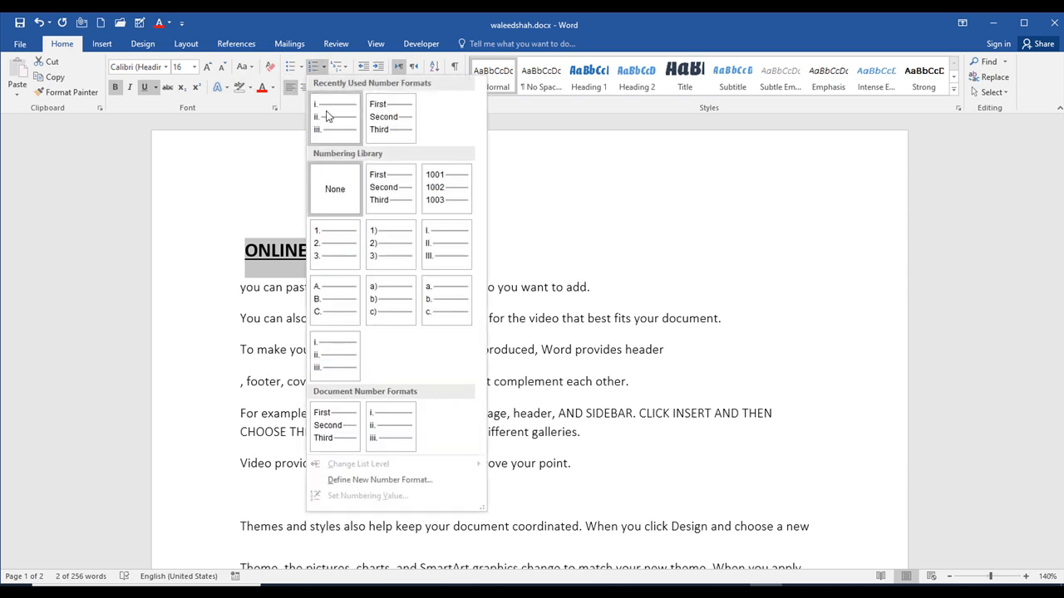
click(332, 244)
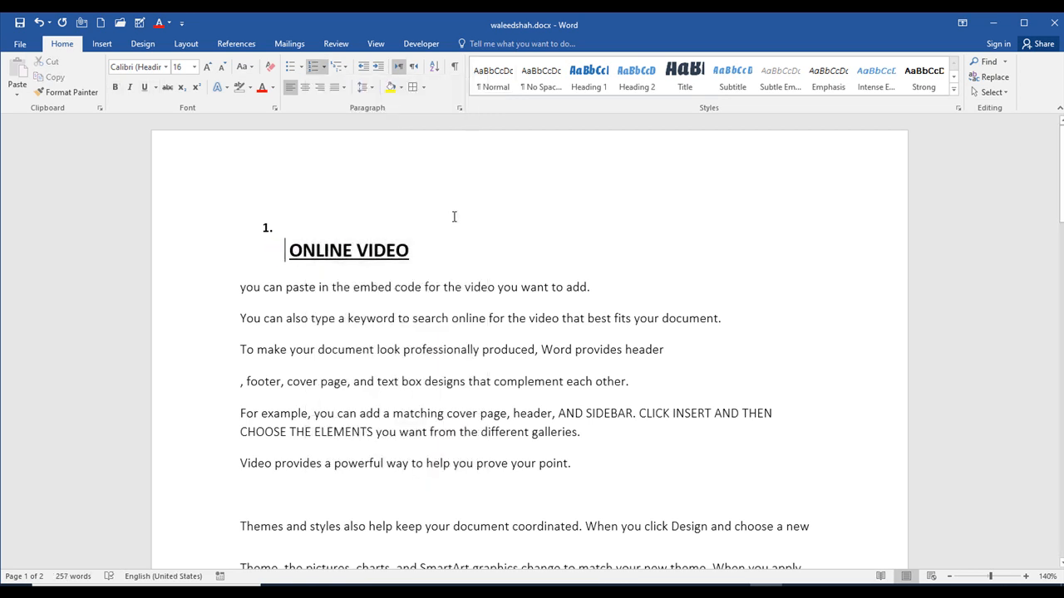
key(BackSpace)
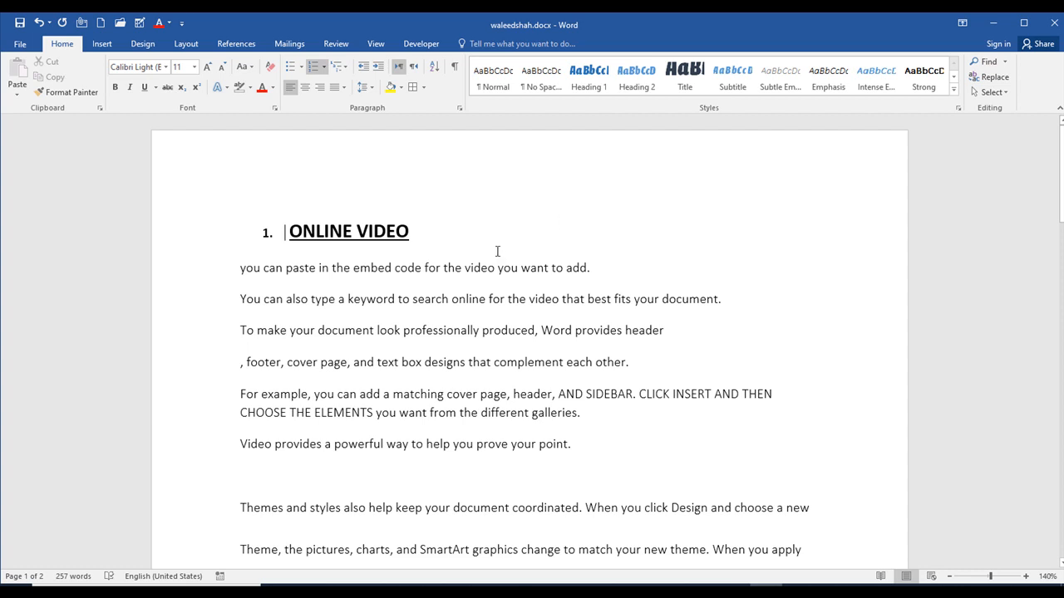
- Try to copy the "ONLINE VIDEO" heading's formatting onto its list number with the Format Painter
triple_click(341, 235)
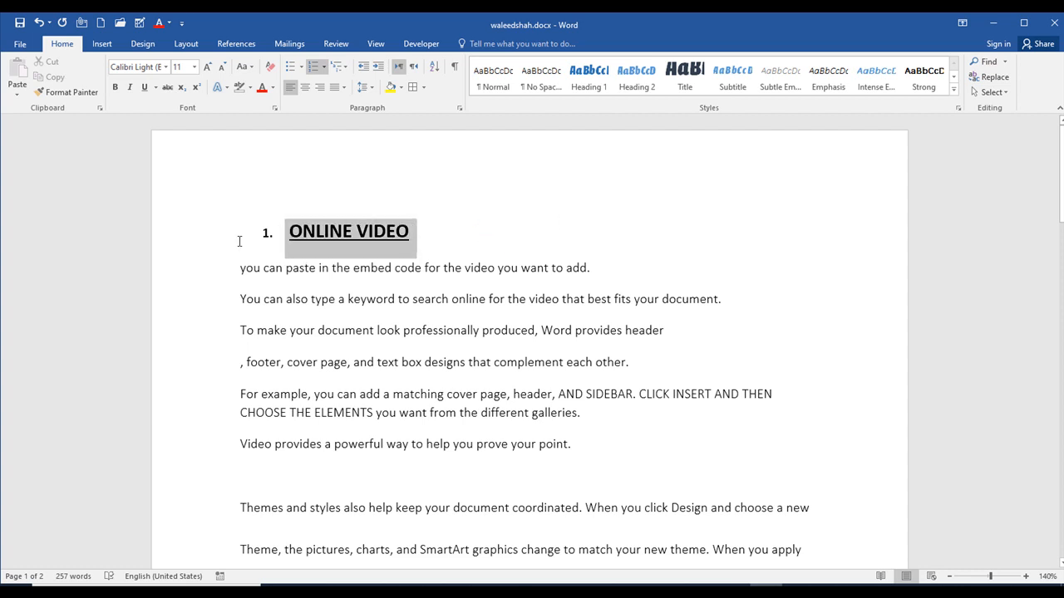
click(81, 98)
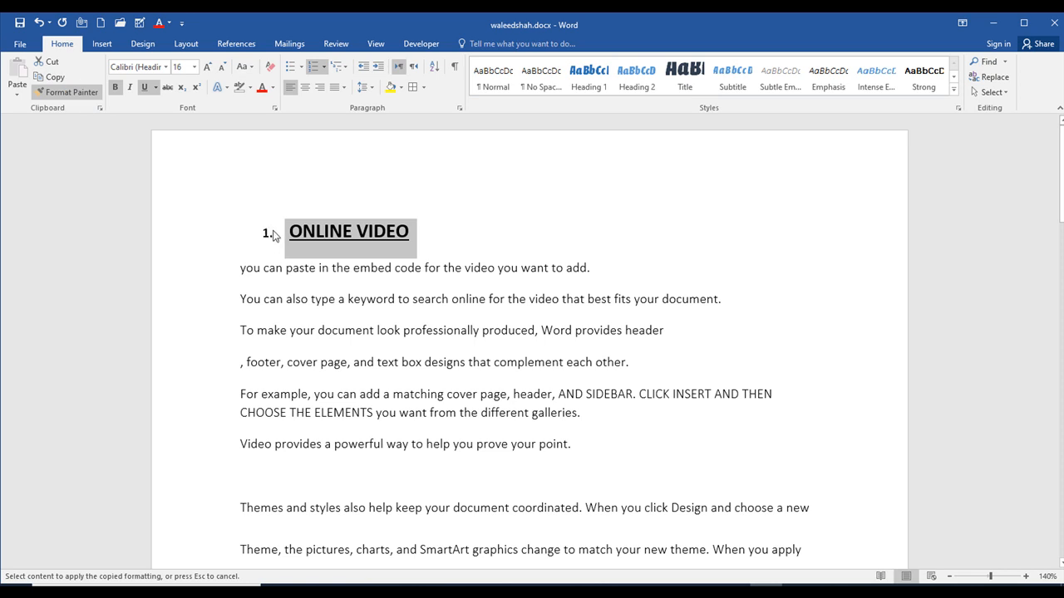
click(269, 234)
drag(266, 237, 434, 232)
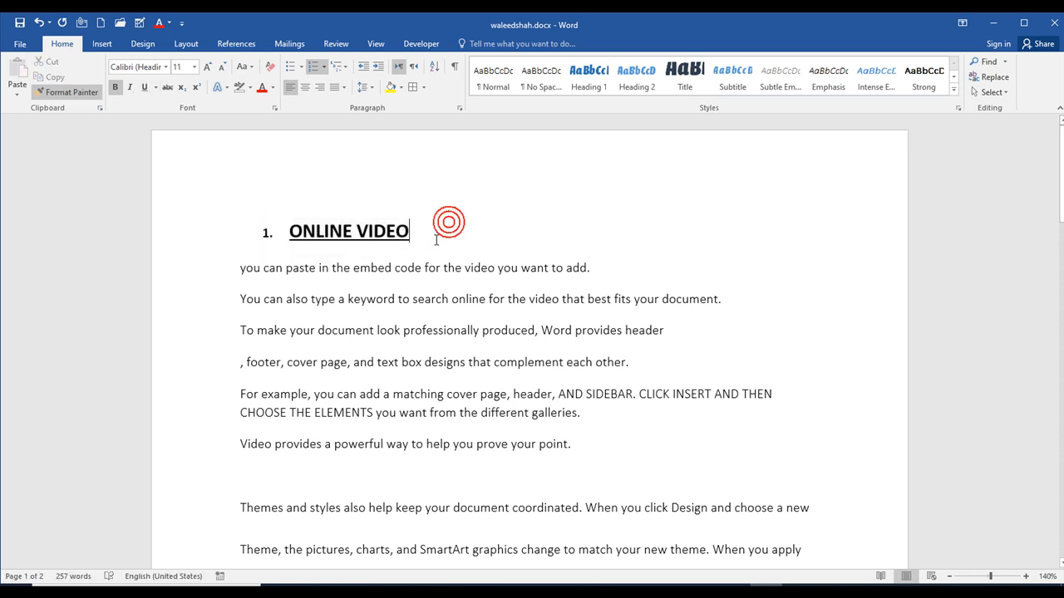
- Enlarge the list number in front of the "ONLINE VIDEO" heading by three font size increments
click(268, 232)
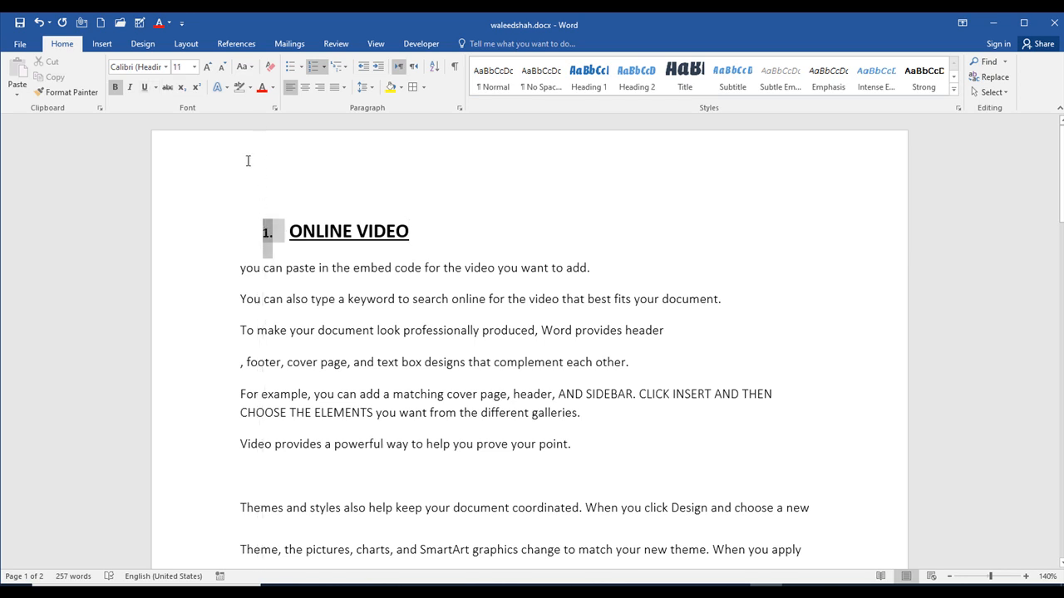
click(208, 68)
click(209, 67)
click(209, 67)
drag(465, 240, 213, 257)
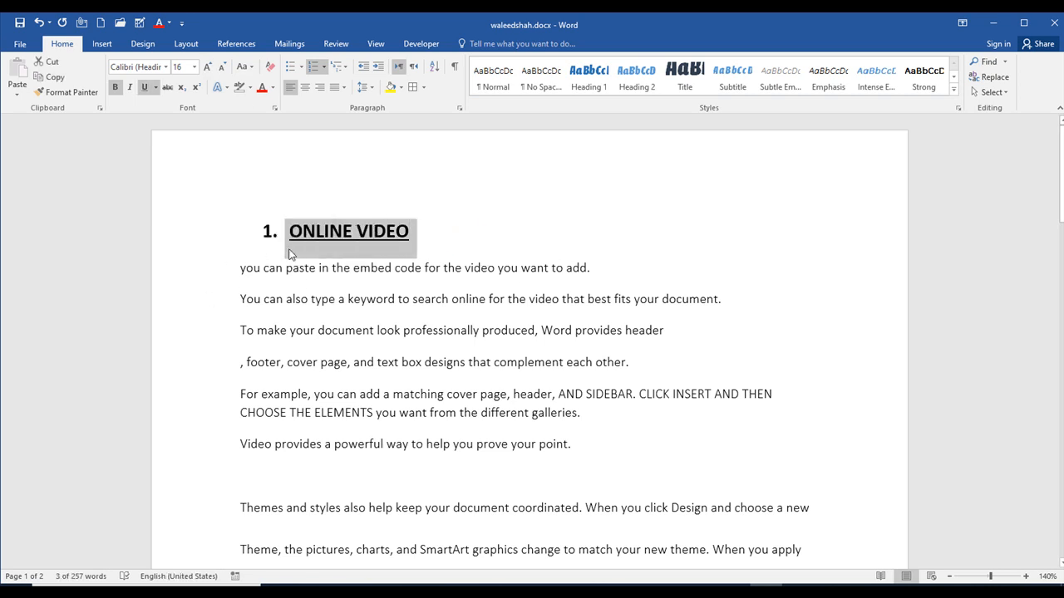
click(404, 232)
drag(482, 231, 260, 239)
click(439, 221)
drag(446, 233, 255, 238)
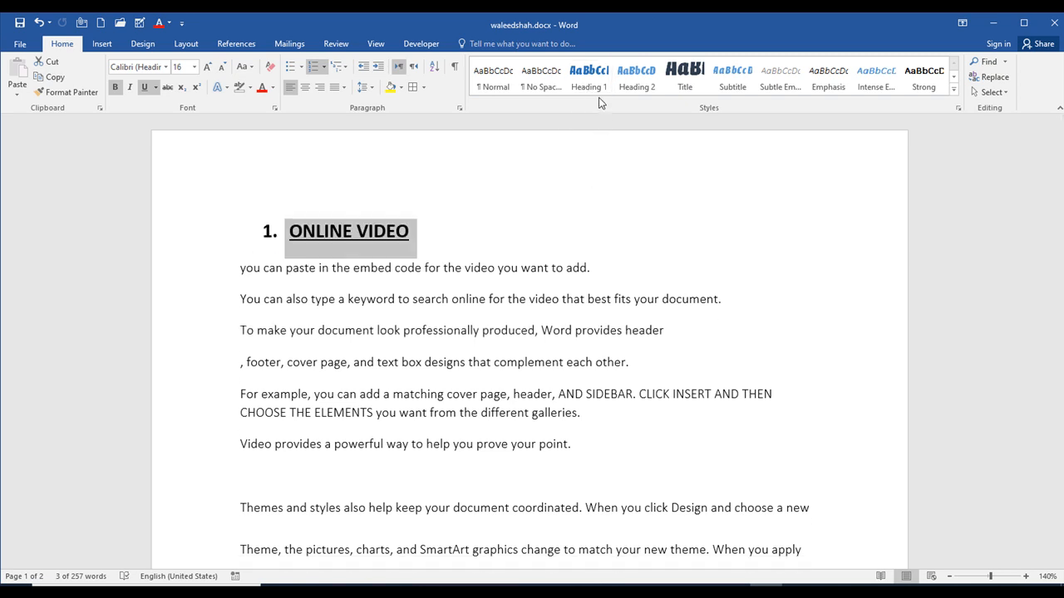
click(957, 109)
click(953, 99)
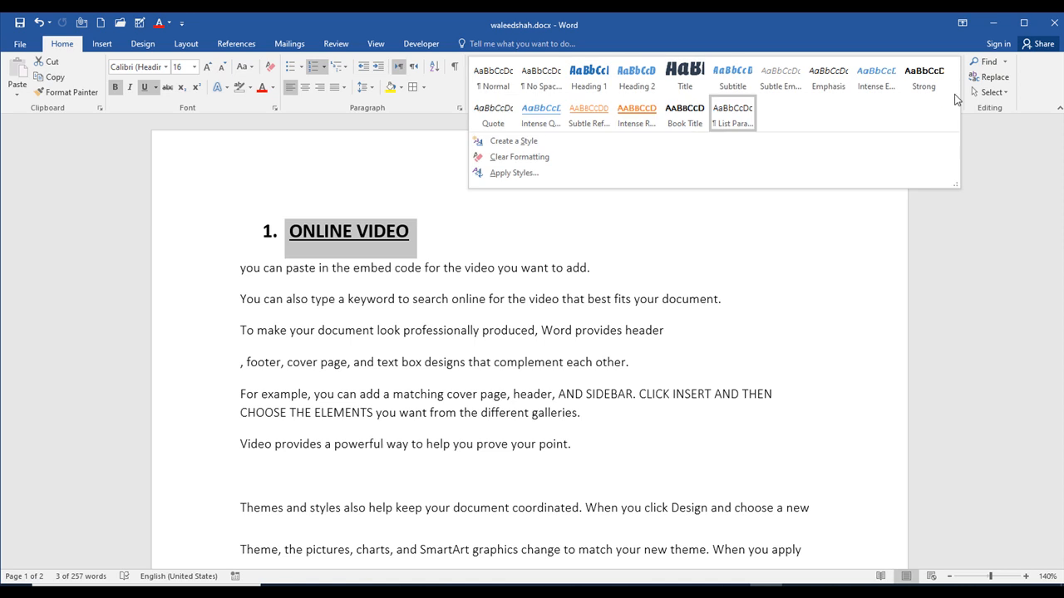
click(577, 143)
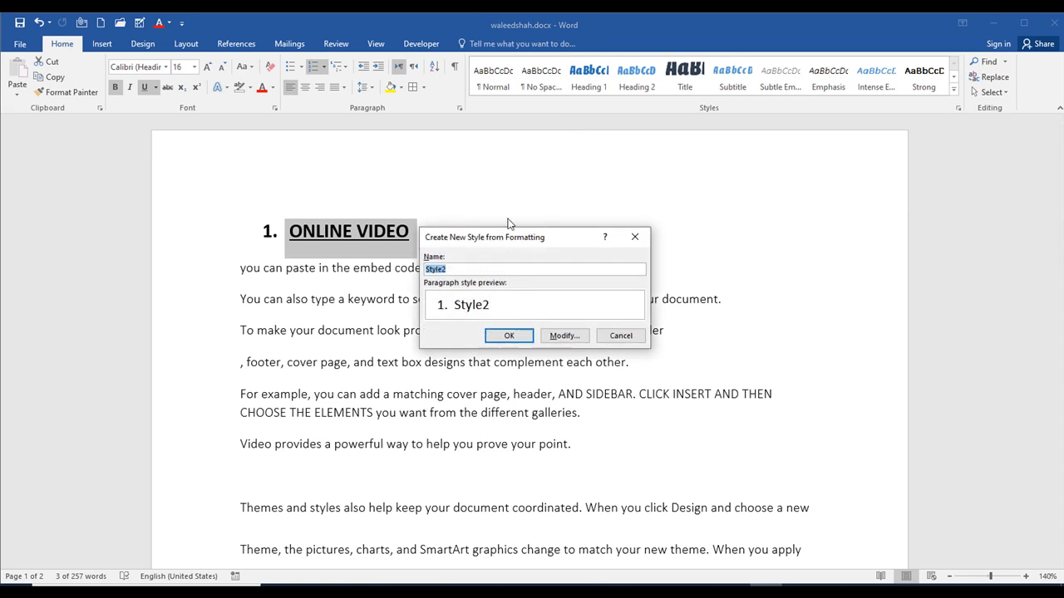
click(634, 237)
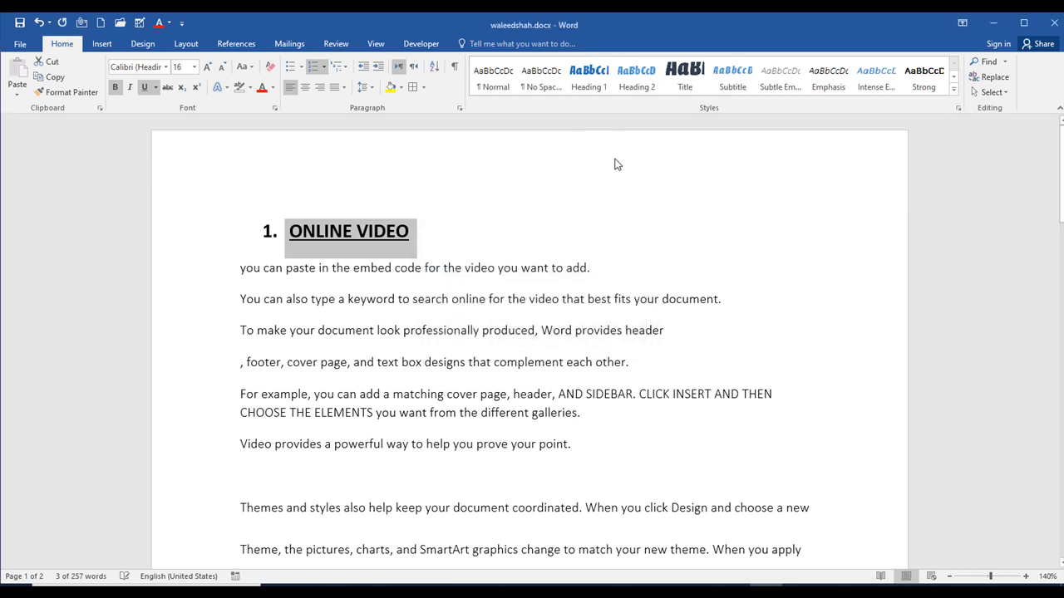
- Apply the Heading 1 style to the "ONLINE VIDEO" heading and set its font to Calibri (Headings)
click(487, 218)
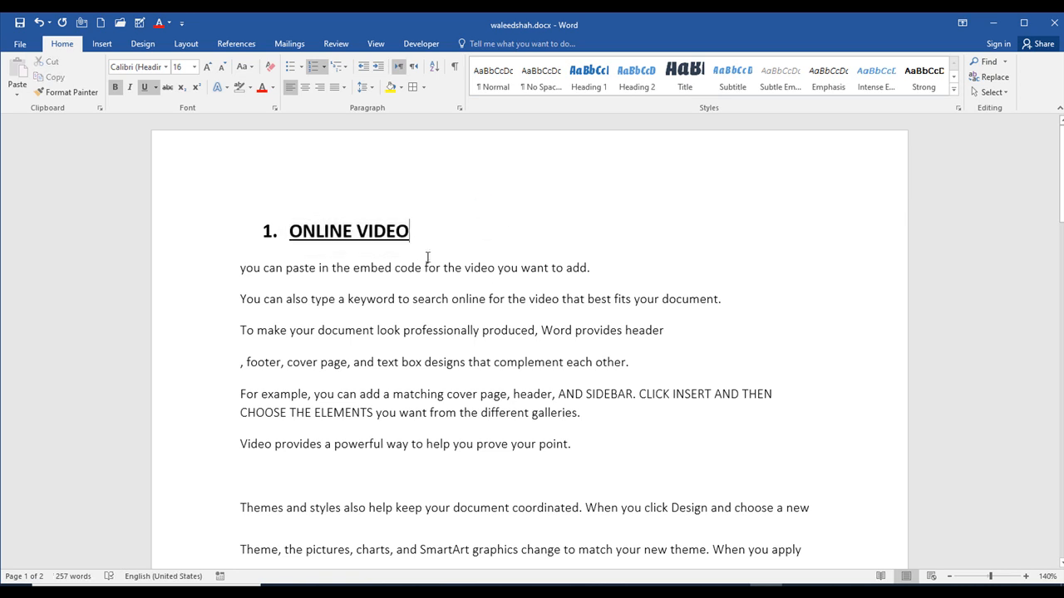
triple_click(351, 233)
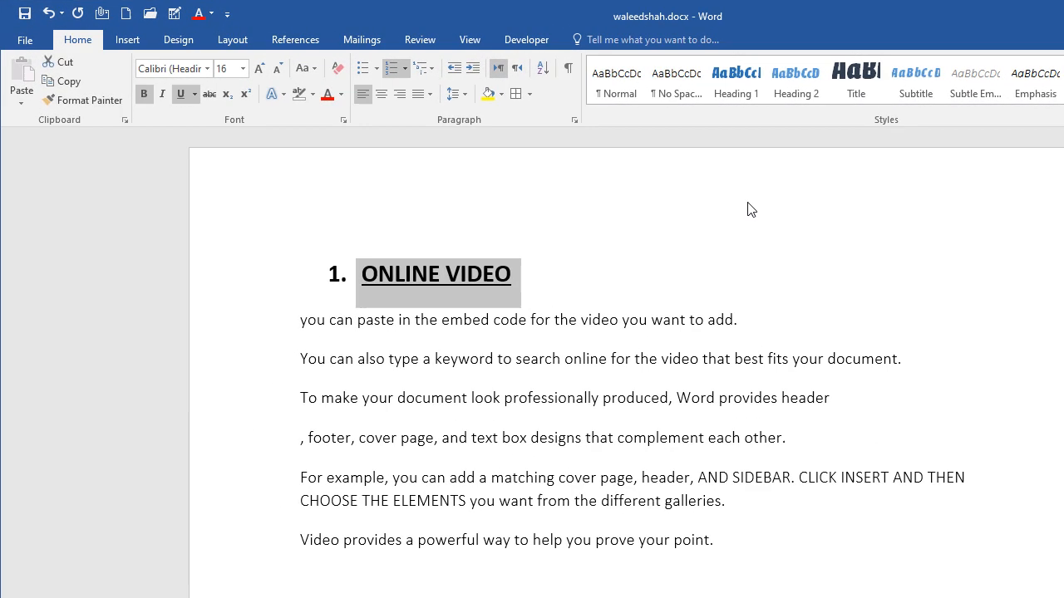
click(737, 93)
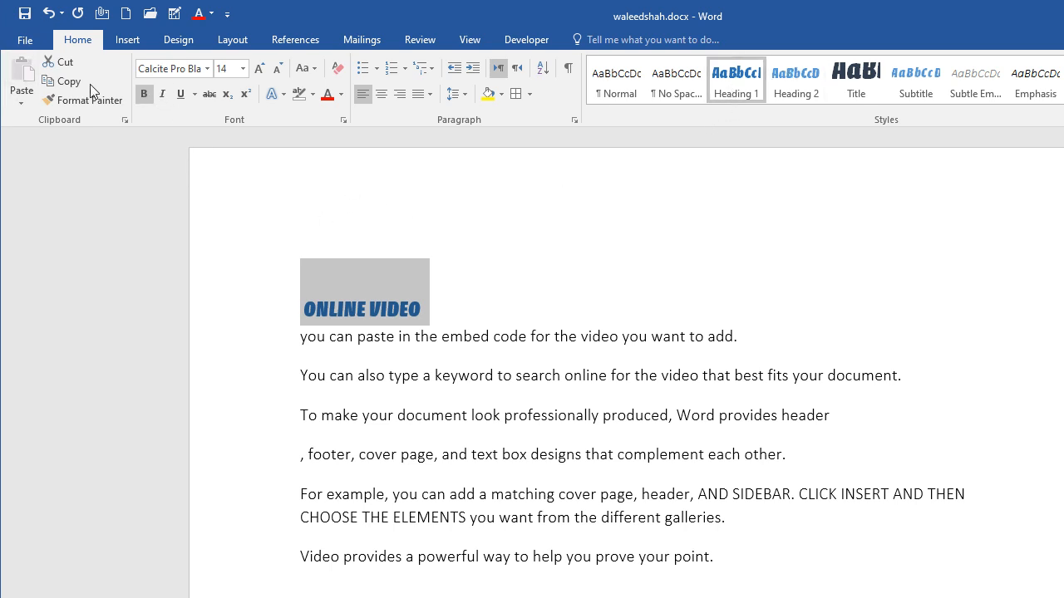
click(207, 68)
click(173, 150)
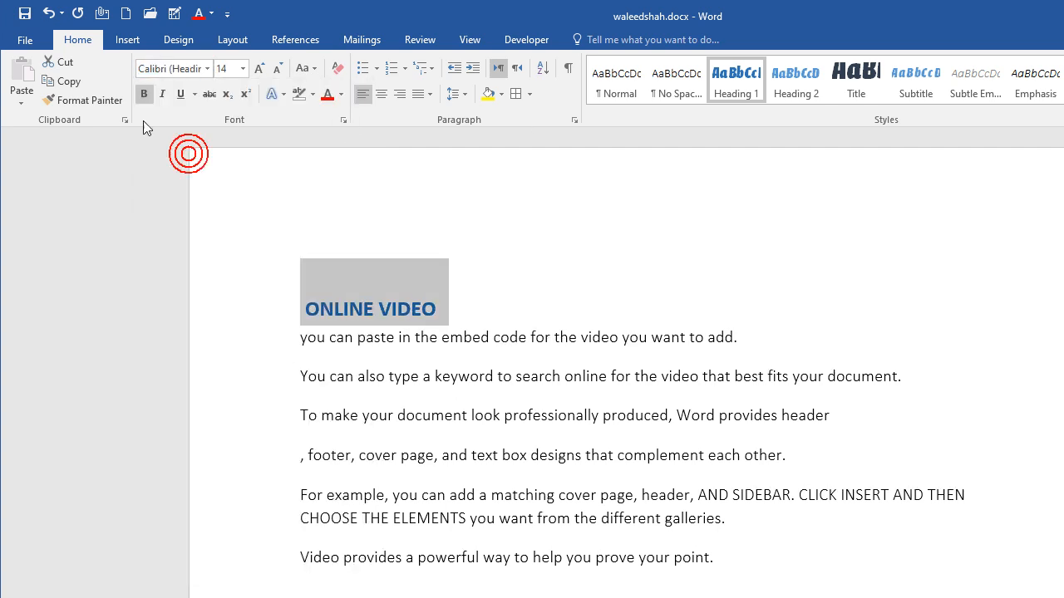
- Format the "ONLINE VIDEO" heading in size 16, underlined and with black font color
click(243, 75)
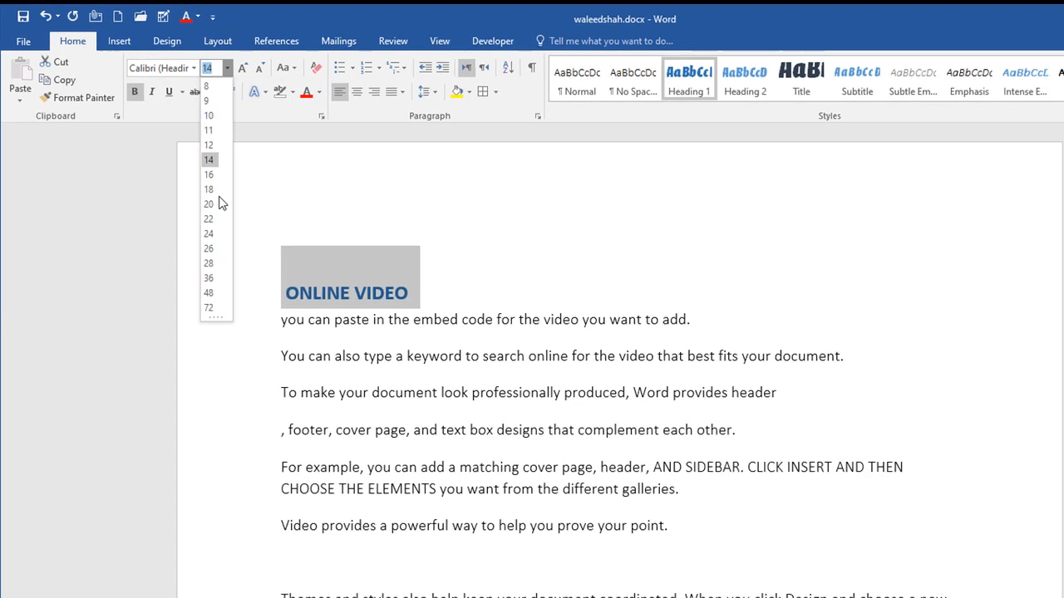
click(222, 180)
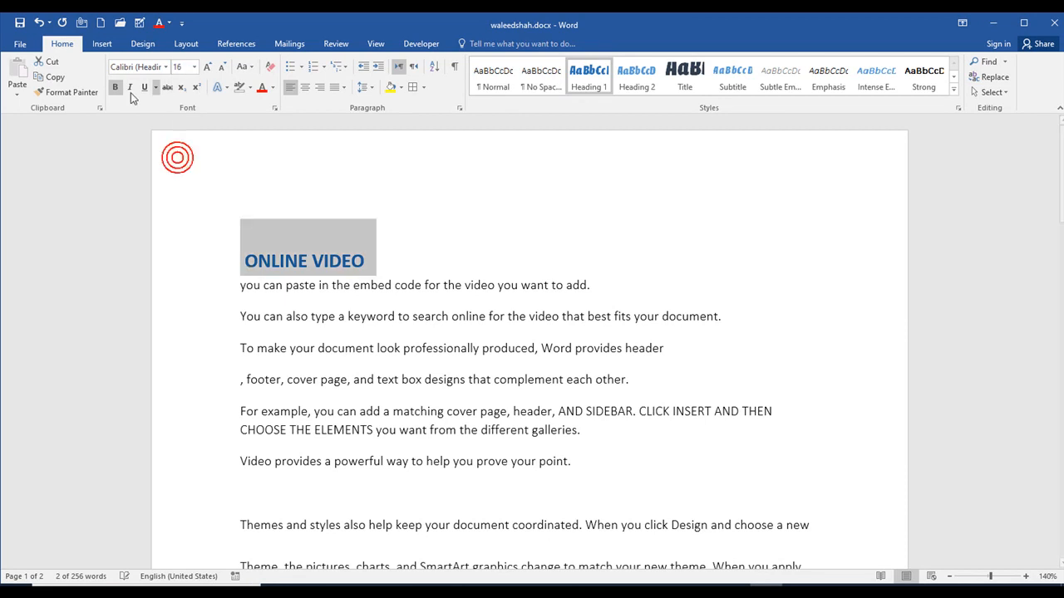
click(144, 88)
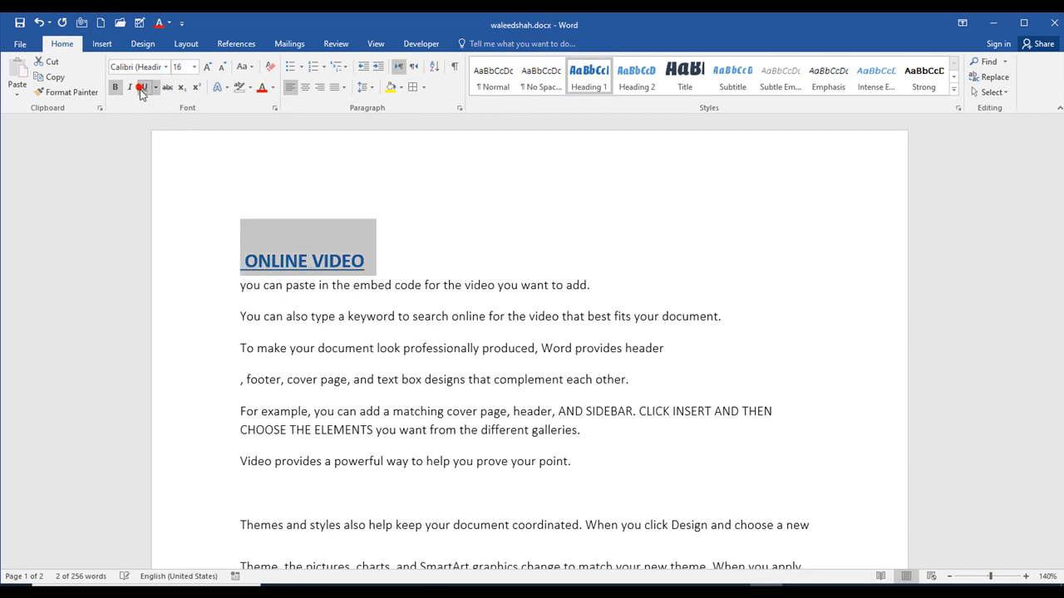
click(273, 87)
click(272, 130)
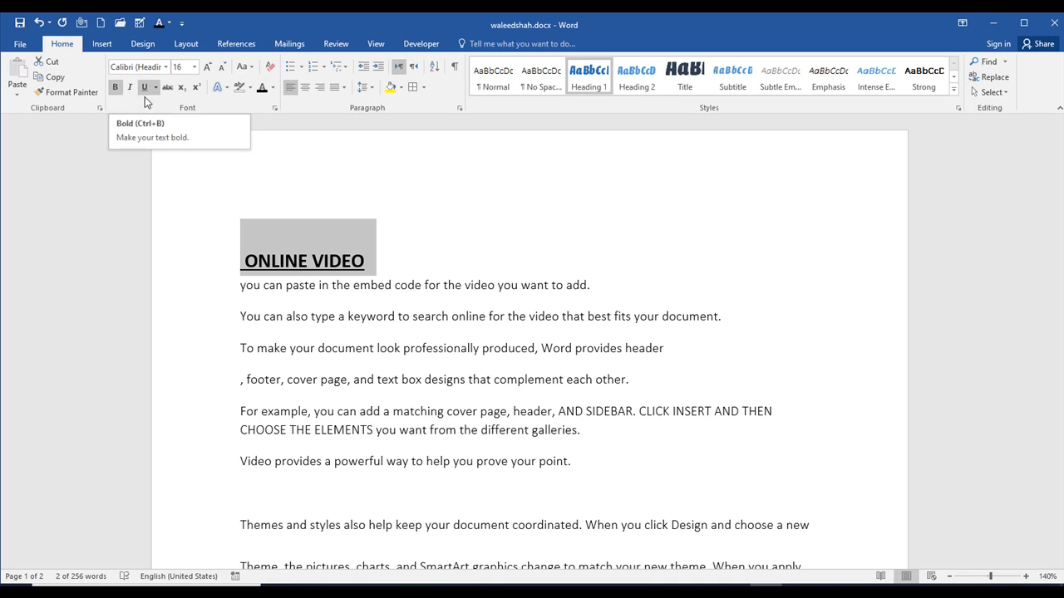
- Number the "ONLINE VIDEO" heading with the 1., 2., 3. format and update the Heading 1 style to match it
click(321, 67)
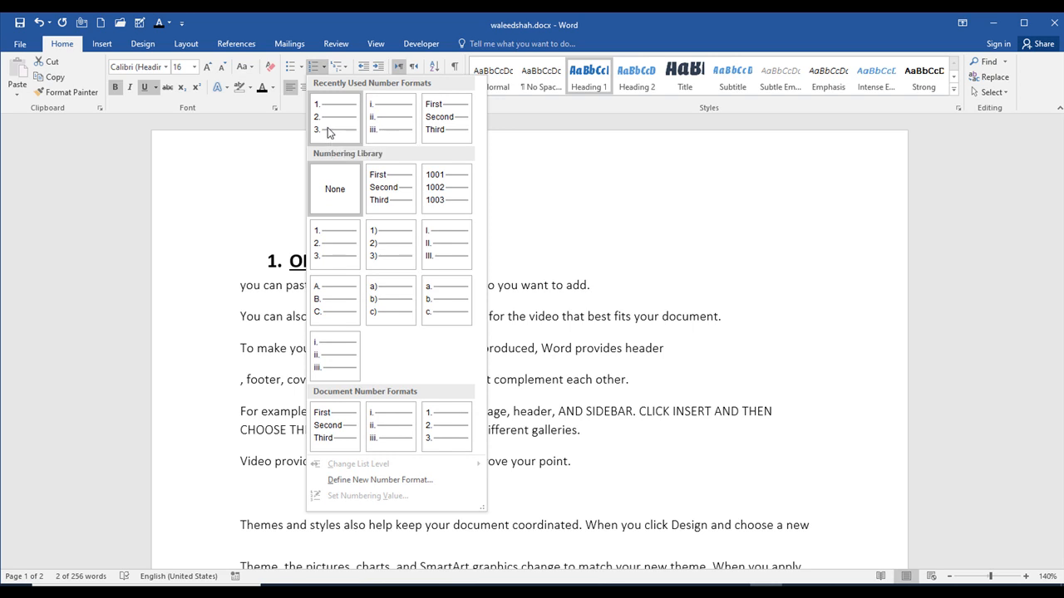
click(327, 129)
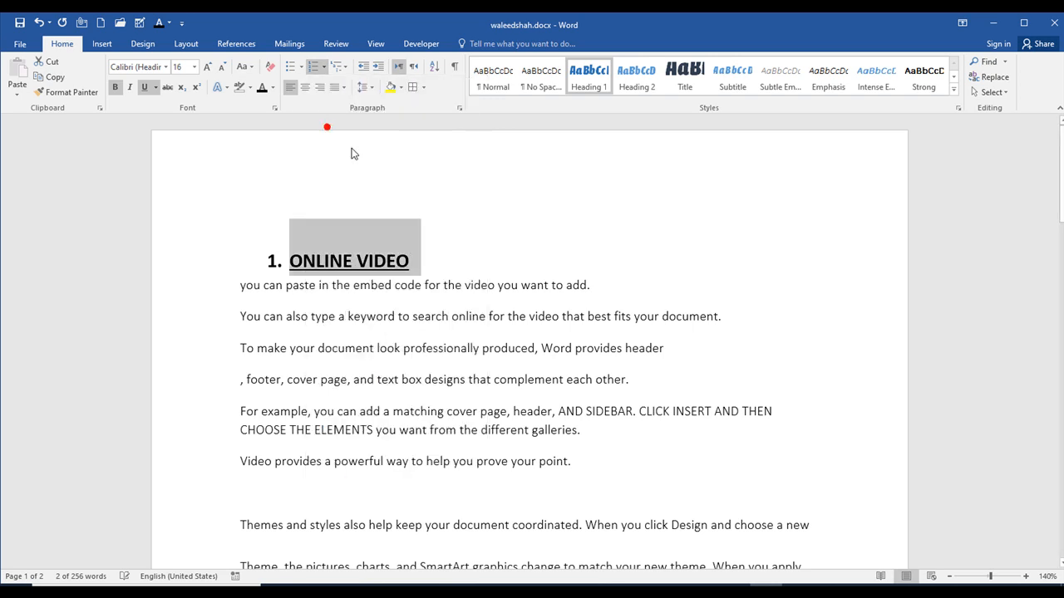
right_click(585, 91)
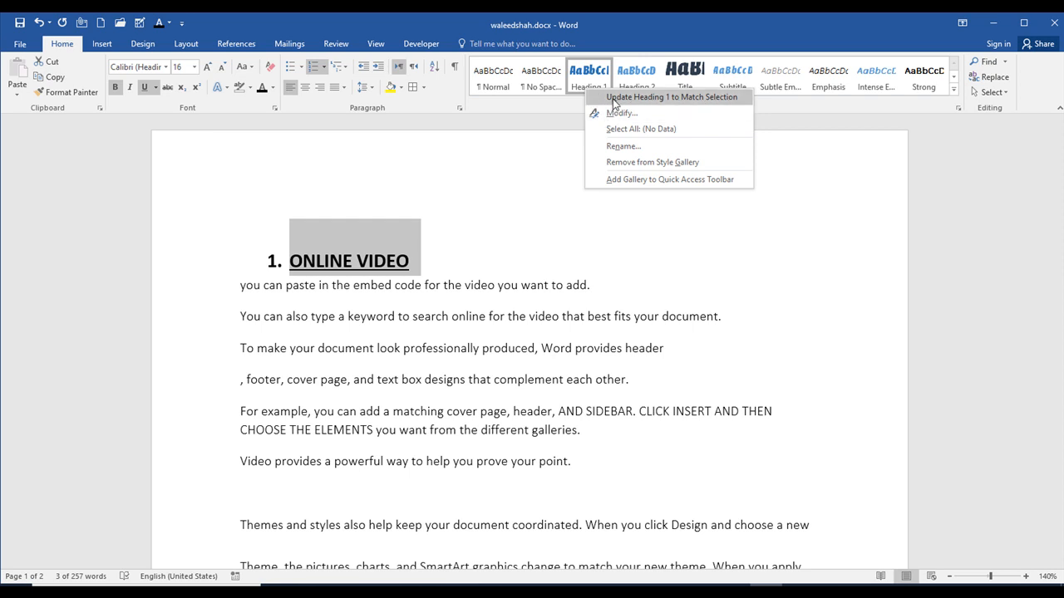
click(616, 98)
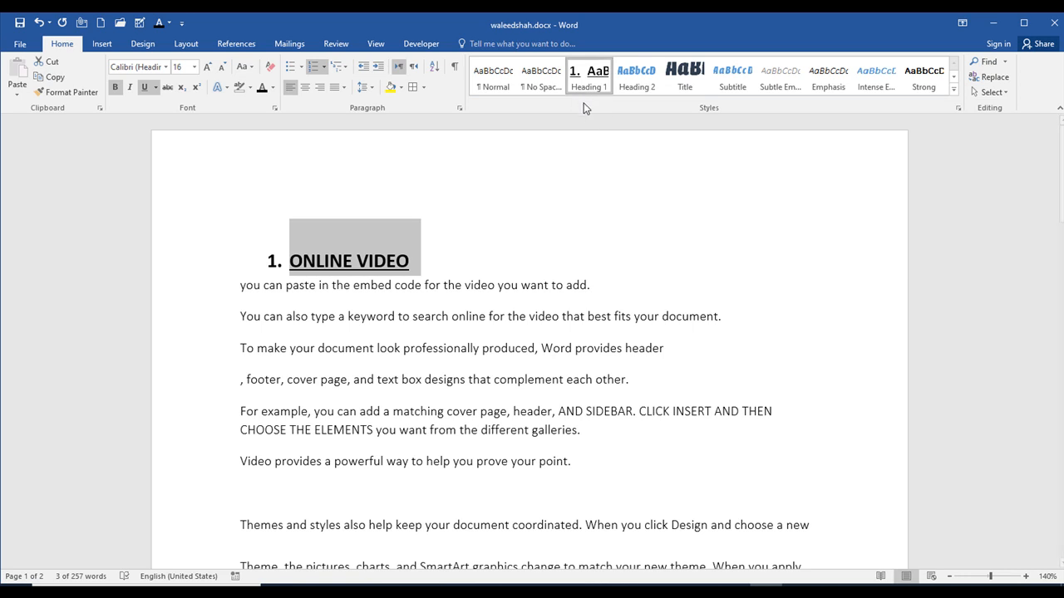
click(589, 175)
- Insert an empty paragraph directly below the "ONLINE VIDEO" heading
scroll(421, 301, down, 3)
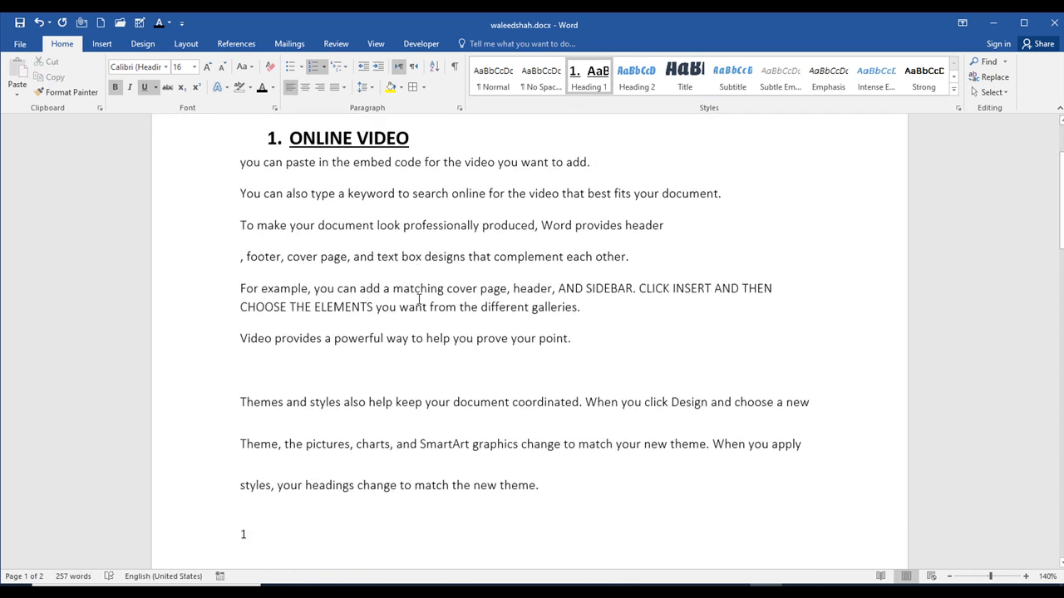
scroll(416, 303, down, 5)
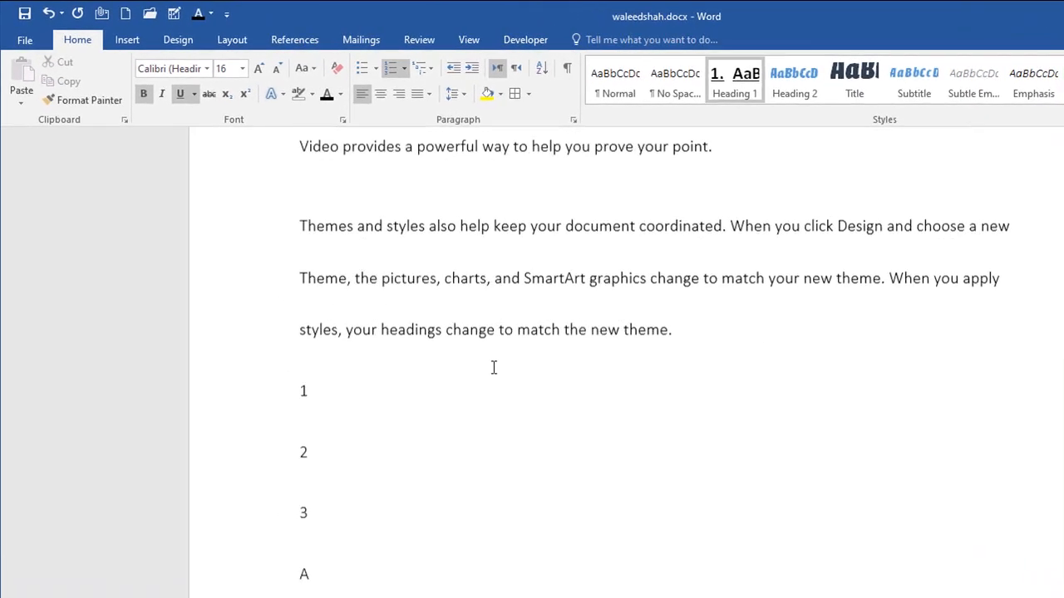
scroll(494, 367, up, 10)
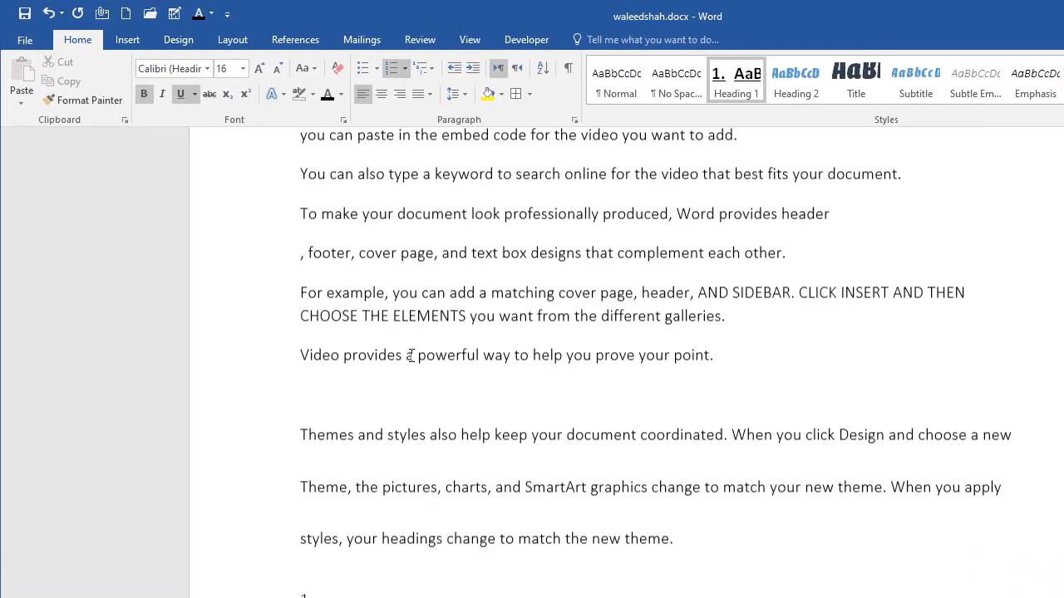
click(536, 320)
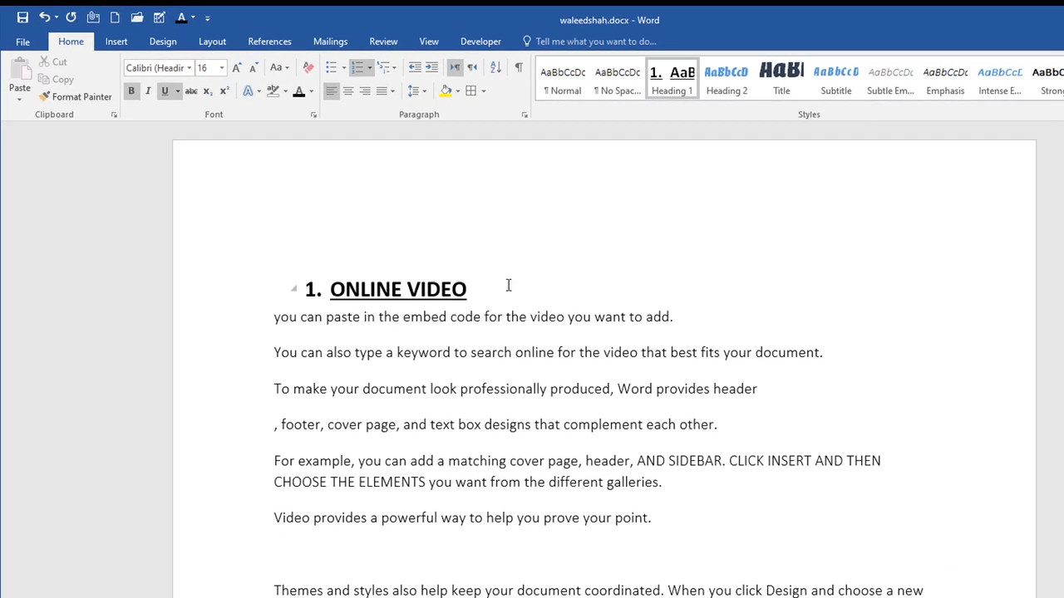
key(Return)
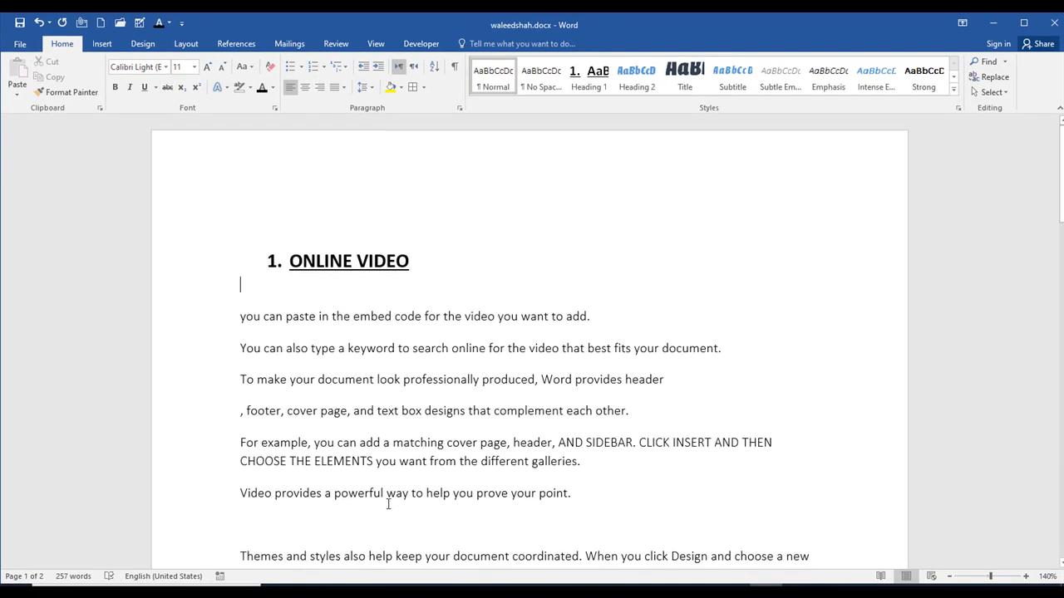
- Apply the updated Heading 1 style to the words "Themes and styles" at the start of their paragraph
scroll(301, 382, down, 3)
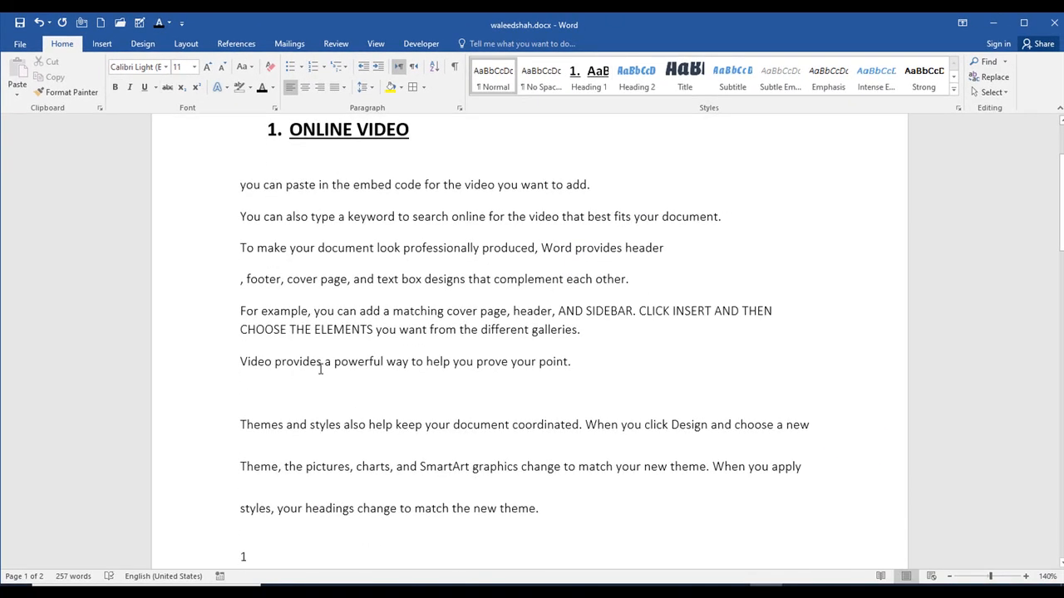
drag(323, 363, 241, 369)
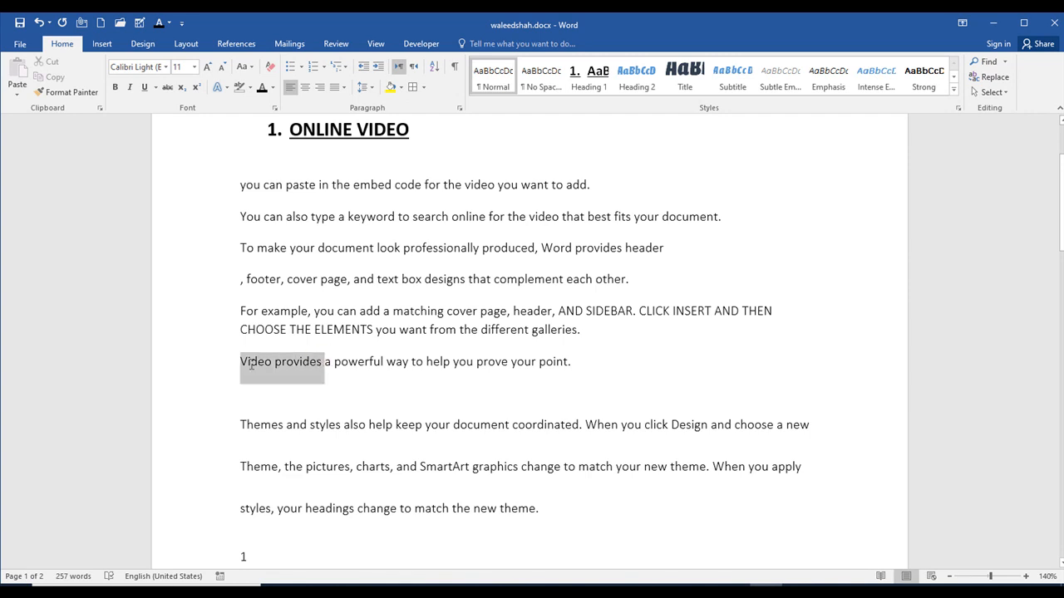
click(285, 438)
drag(343, 424, 240, 423)
drag(342, 424, 241, 424)
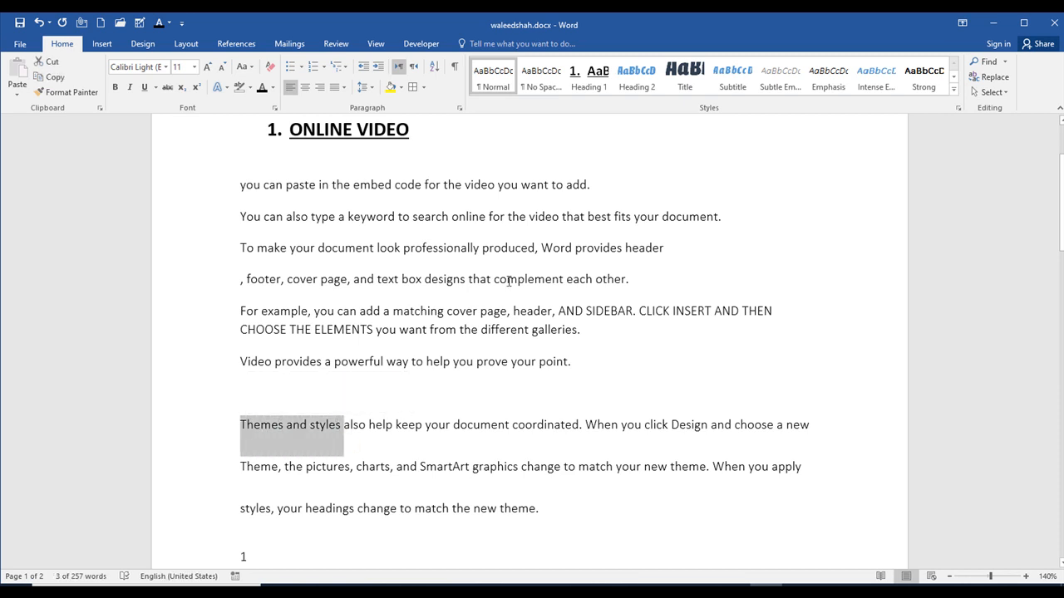
click(599, 80)
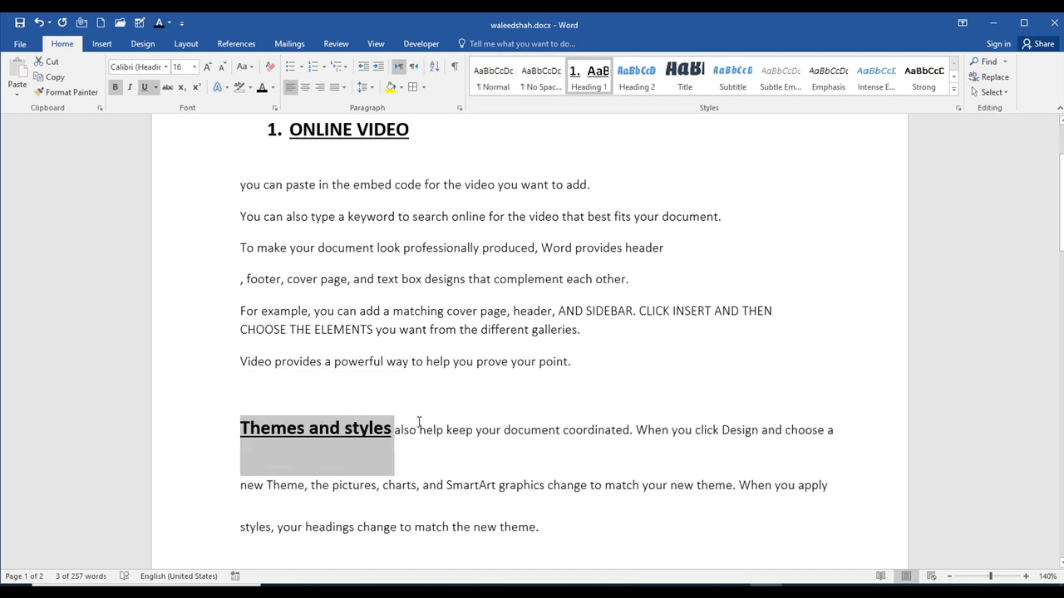
- Break the text after "Themes and styles" onto a new line and add numbering to that heading
click(394, 430)
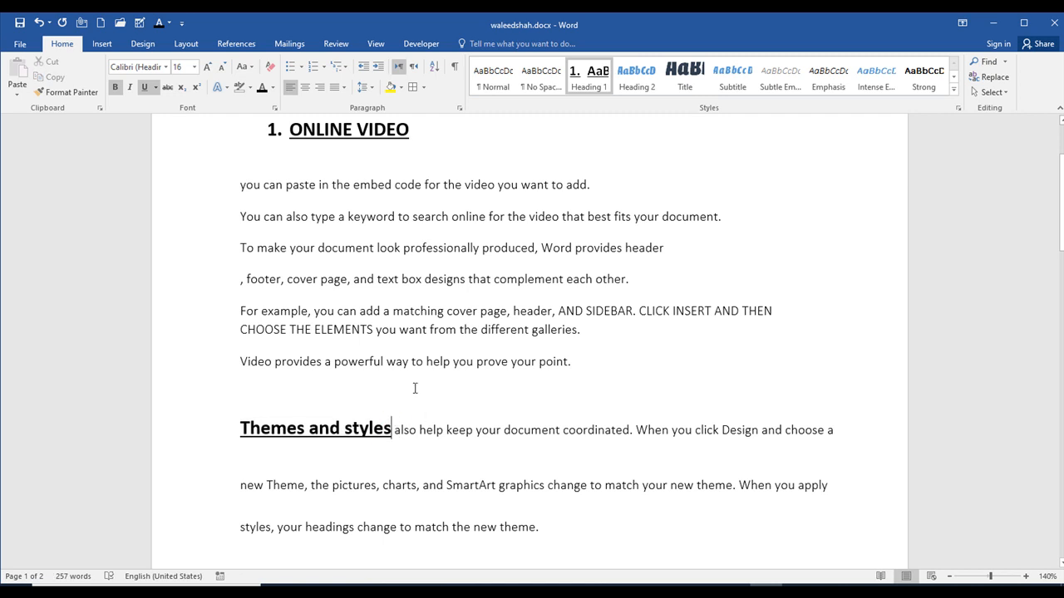
key(Return)
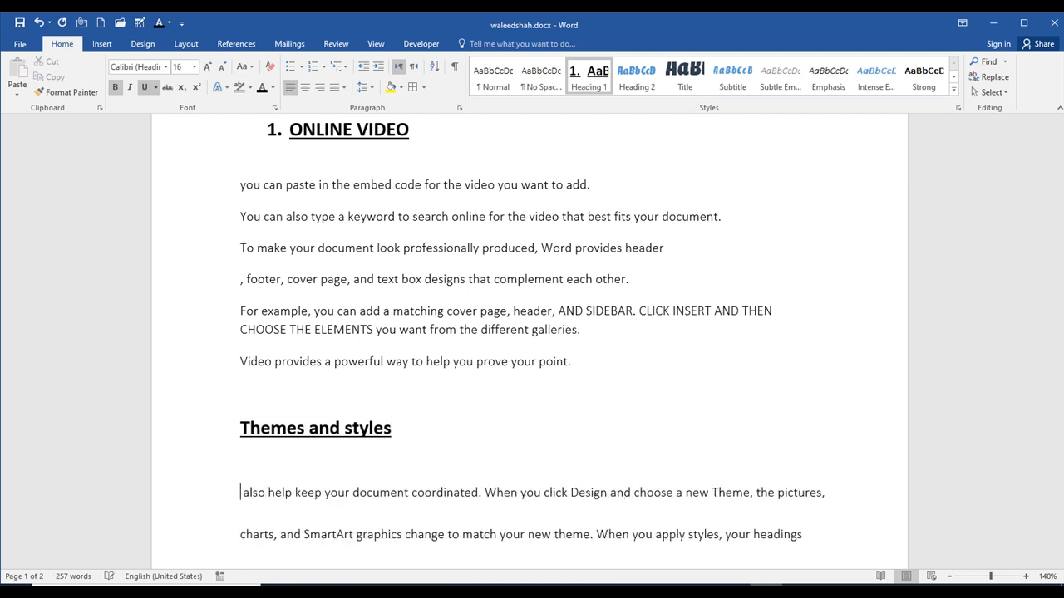
triple_click(402, 431)
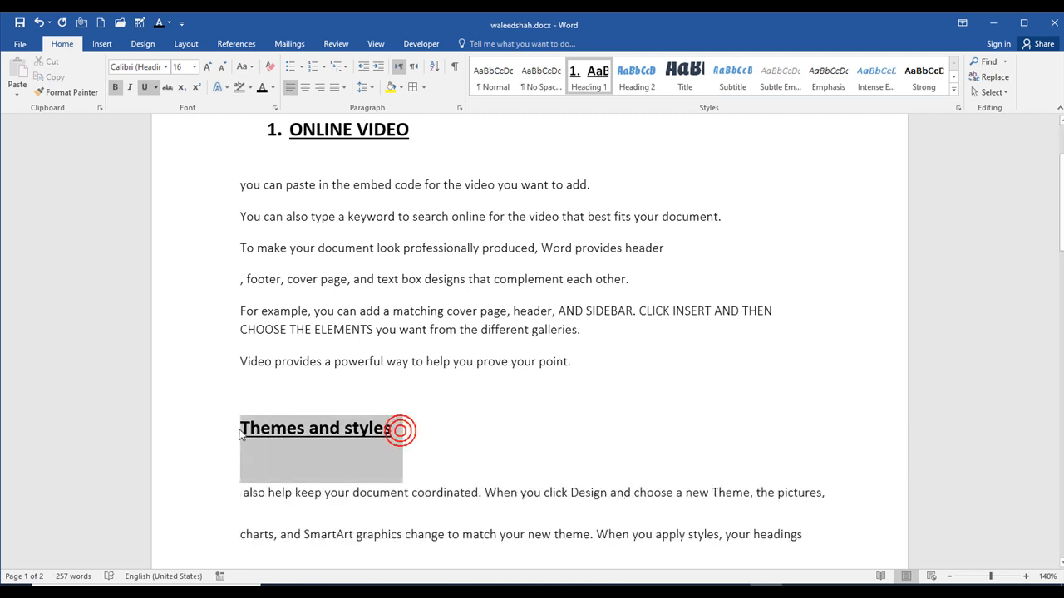
click(314, 72)
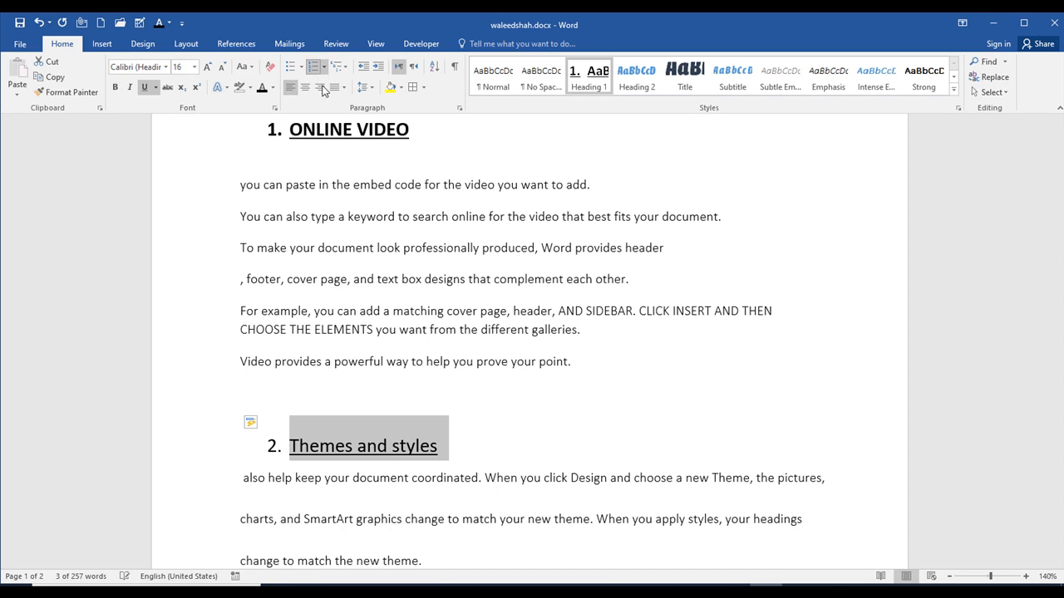
- Make the list number in front of the "Themes and styles" heading bold
click(274, 449)
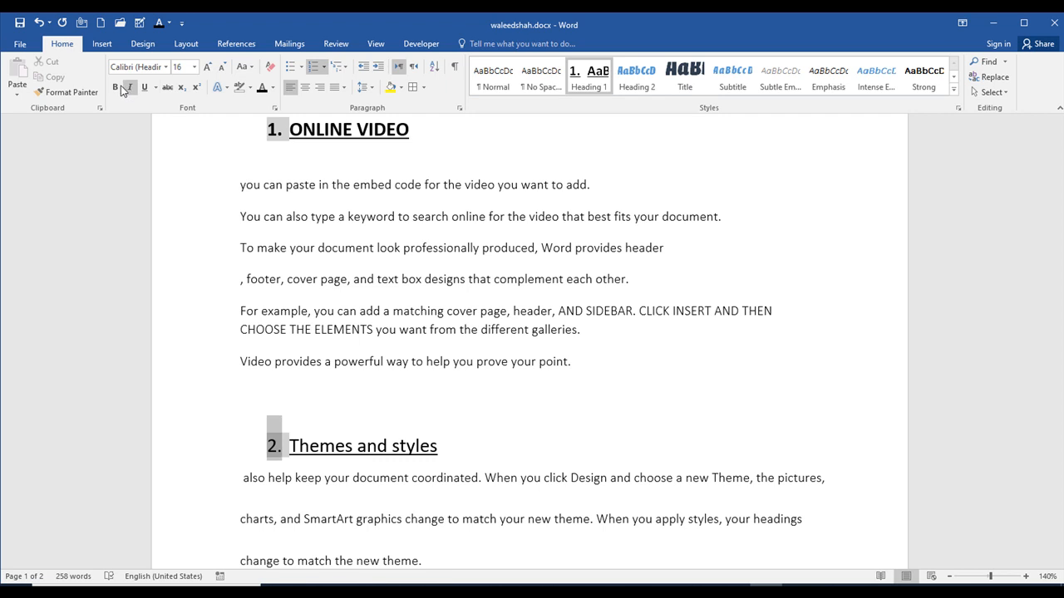
click(565, 408)
scroll(429, 399, down, 3)
scroll(431, 350, up, 4)
- Reapply the Heading 1 style to the whole "Themes and styles" heading
drag(457, 480, 288, 489)
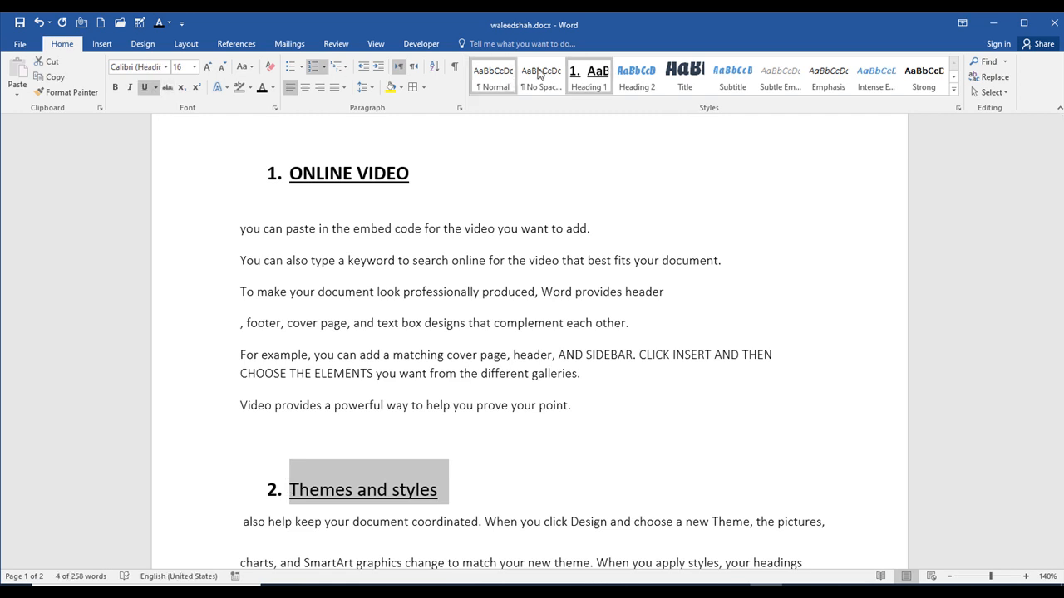
click(592, 73)
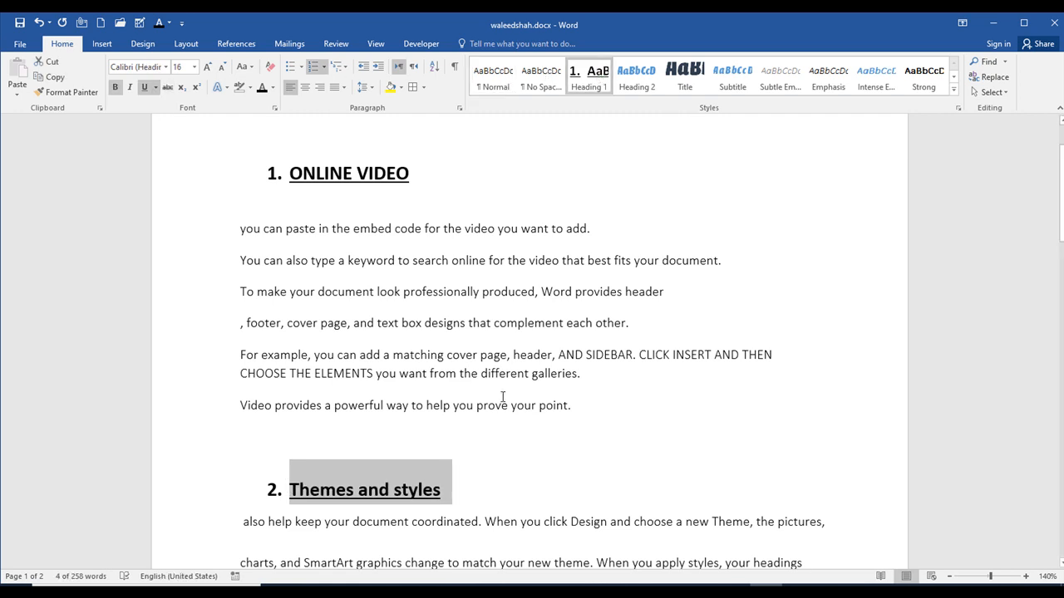
scroll(482, 357, down, 4)
scroll(470, 315, up, 4)
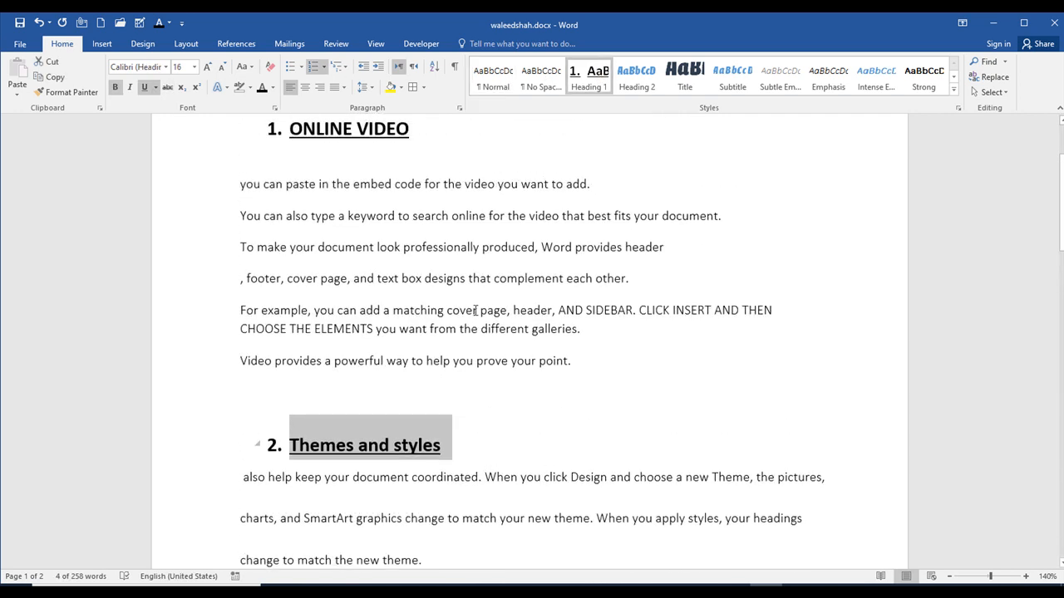
scroll(478, 309, down, 6)
click(450, 305)
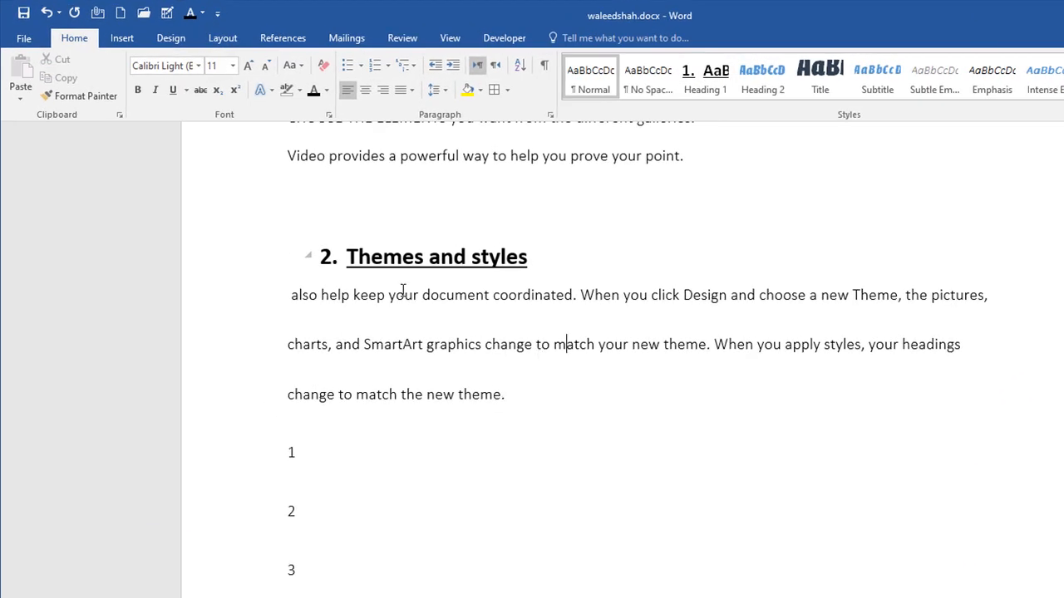
- Apply the Heading 2 style to the word "document" in the paragraph below "Themes and styles", keeping it bold
drag(488, 293, 423, 295)
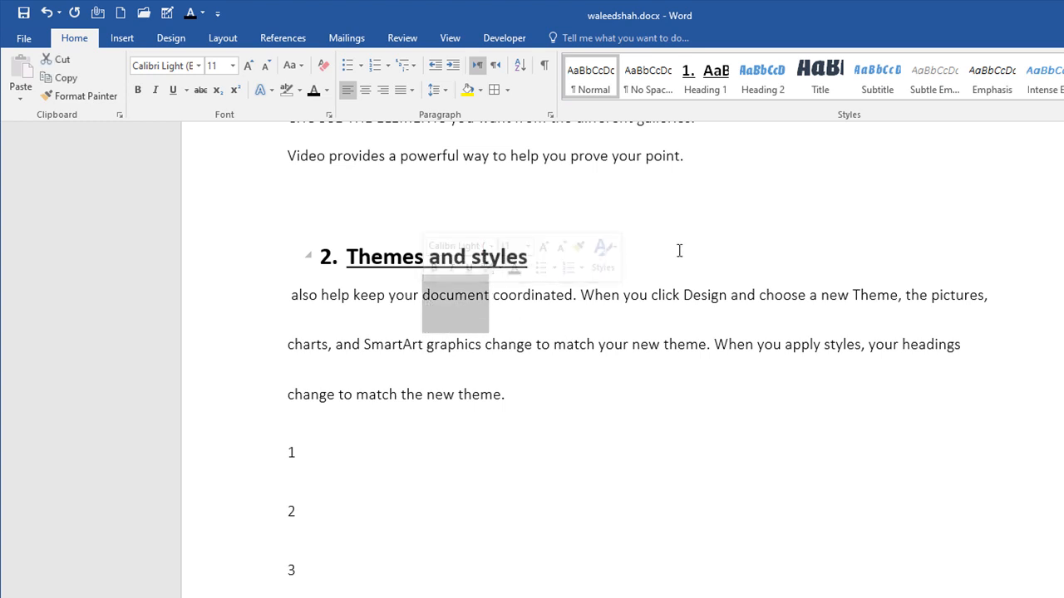
click(766, 89)
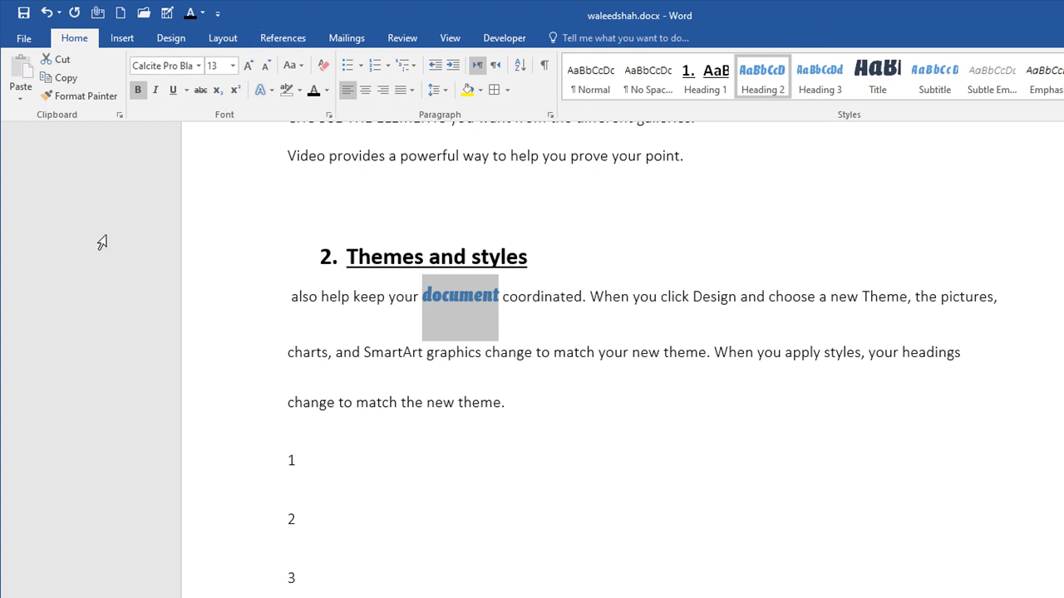
click(139, 91)
click(139, 90)
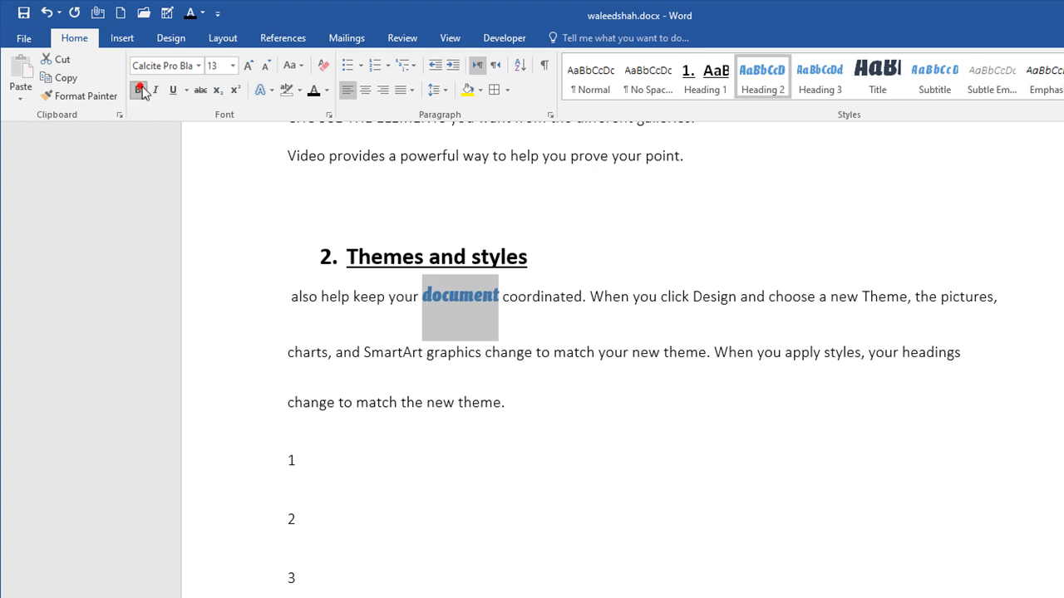
- Format the word "document" in Calibri (Headings), black font color and size 14
click(199, 65)
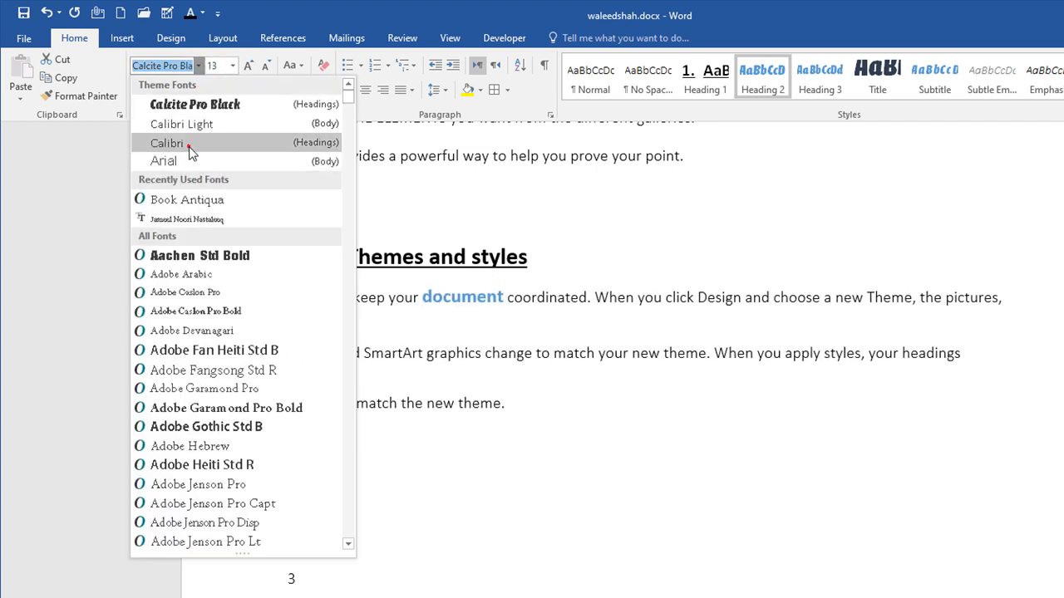
click(189, 145)
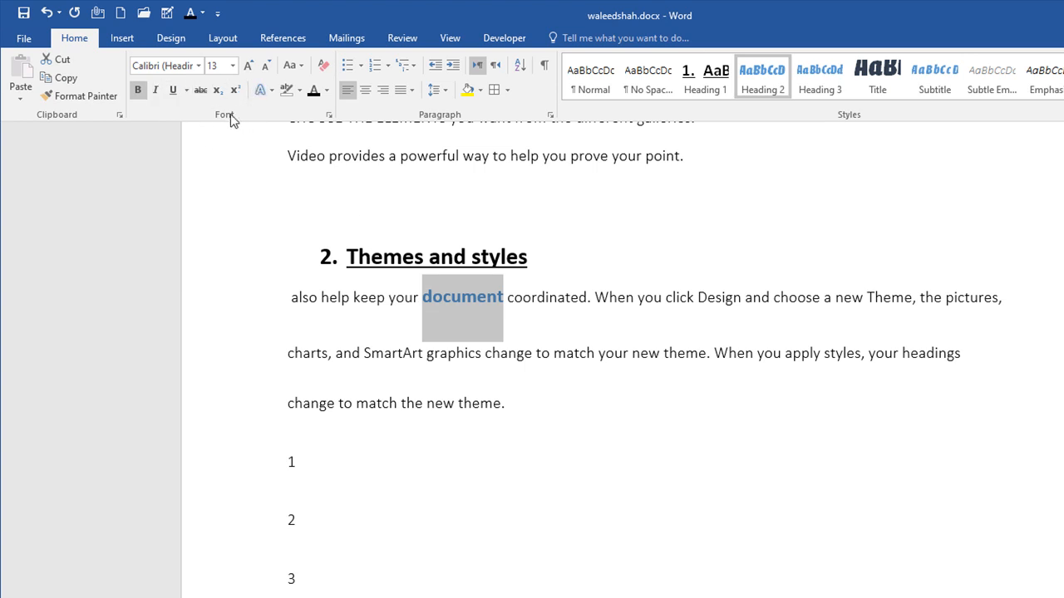
click(314, 97)
click(250, 73)
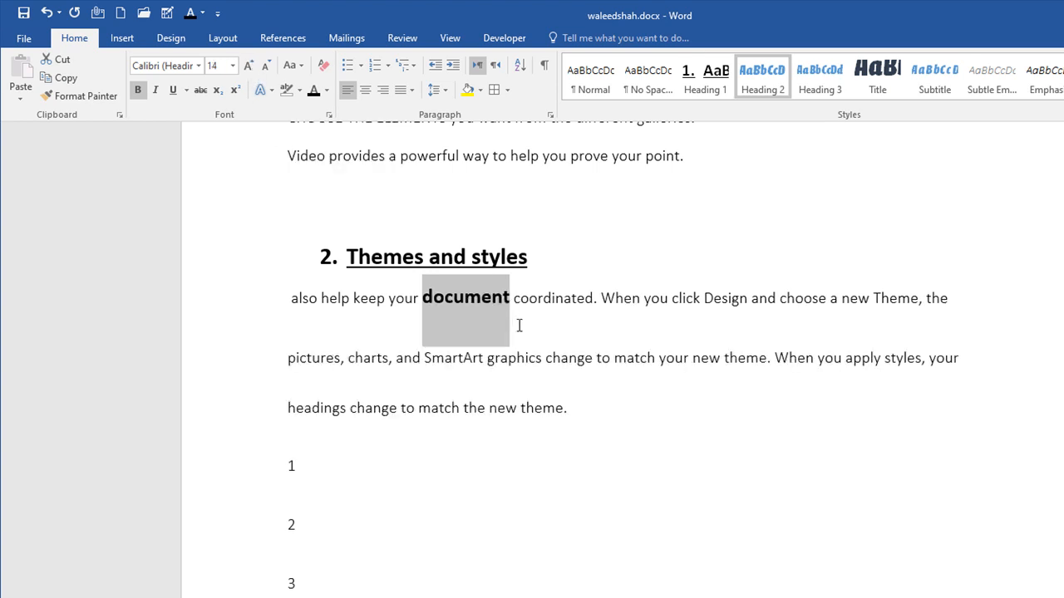
- Number the paragraph containing "document" with the 1., 1.1., 1.1.1. multilevel list format
click(505, 304)
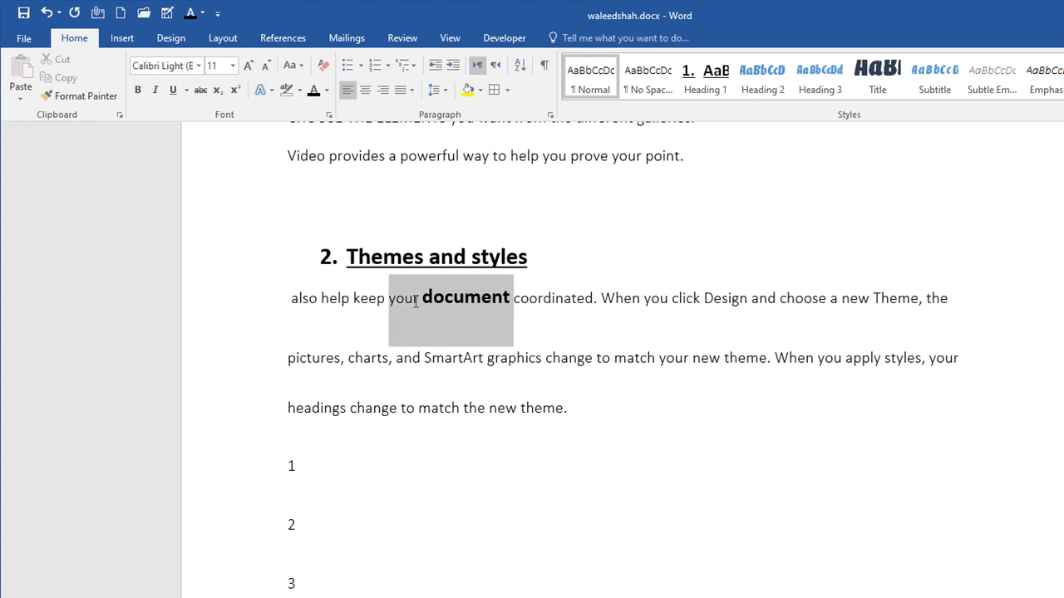
double_click(429, 304)
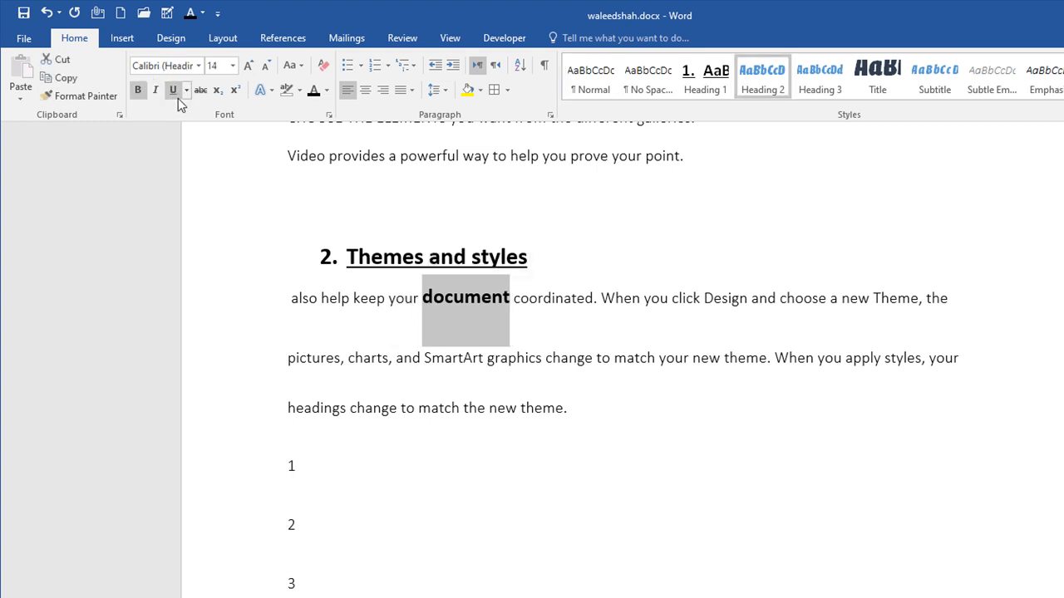
click(388, 66)
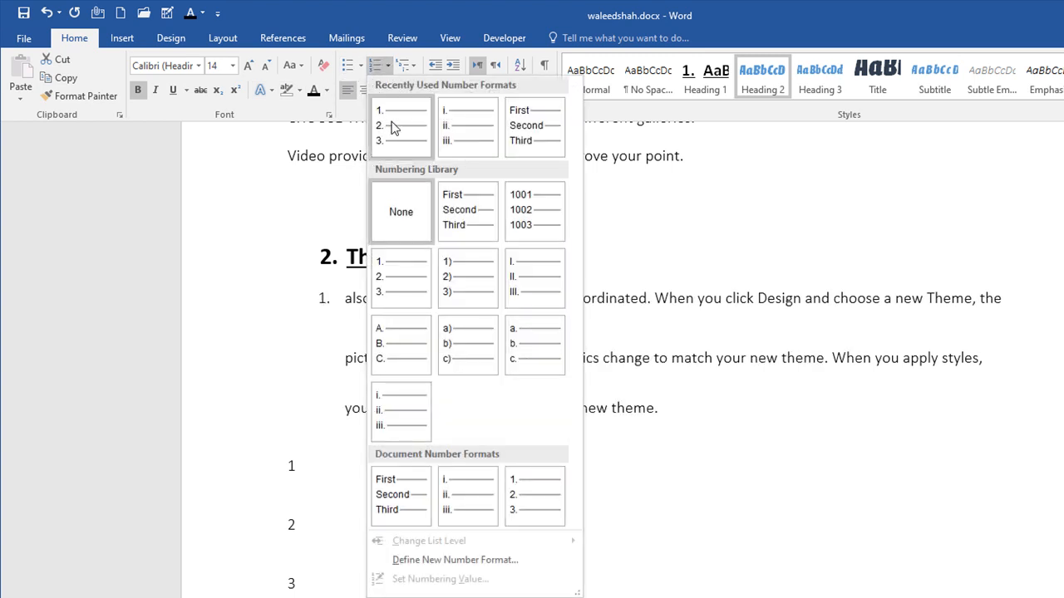
click(672, 169)
click(415, 68)
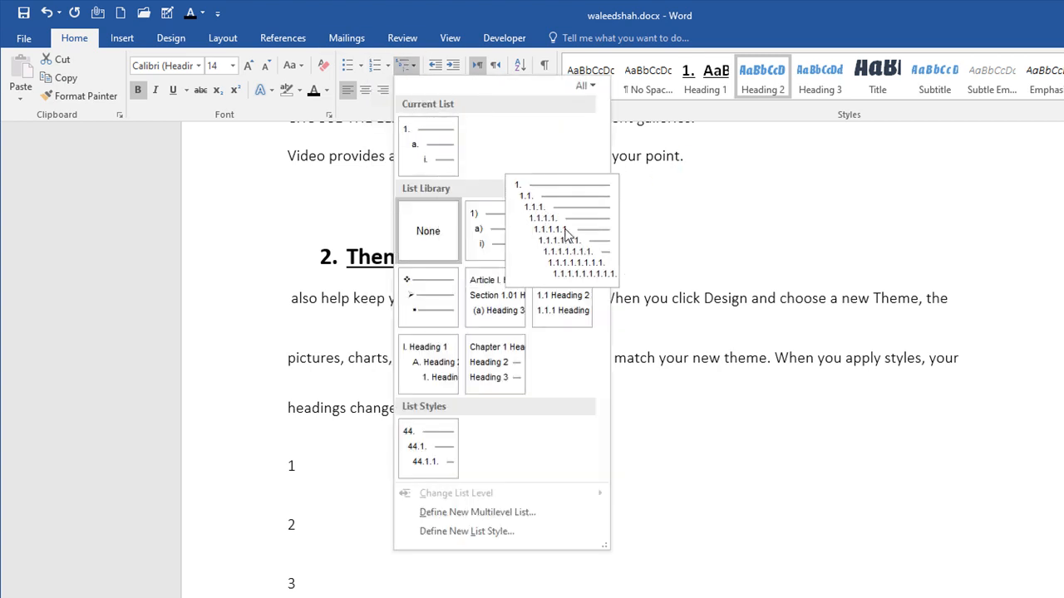
click(568, 235)
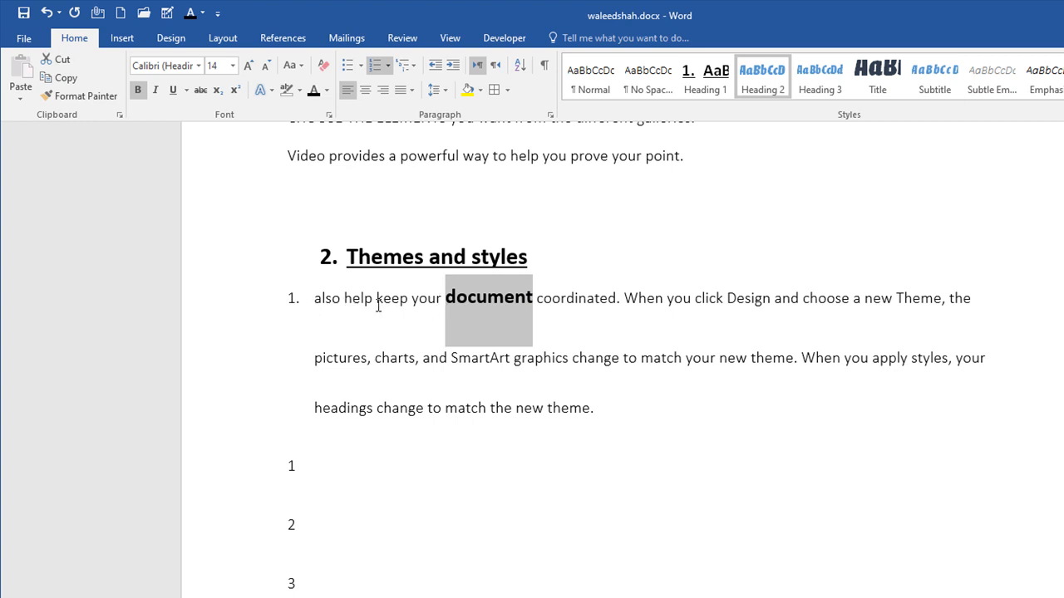
- Delete the words "also help keep your" in front of "document"
click(412, 308)
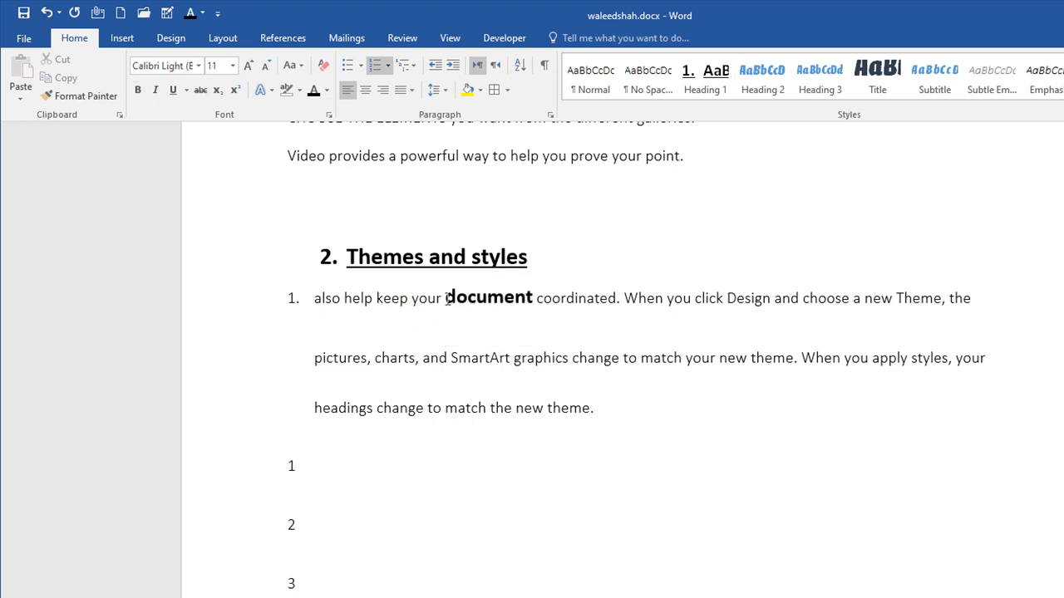
drag(446, 297, 319, 305)
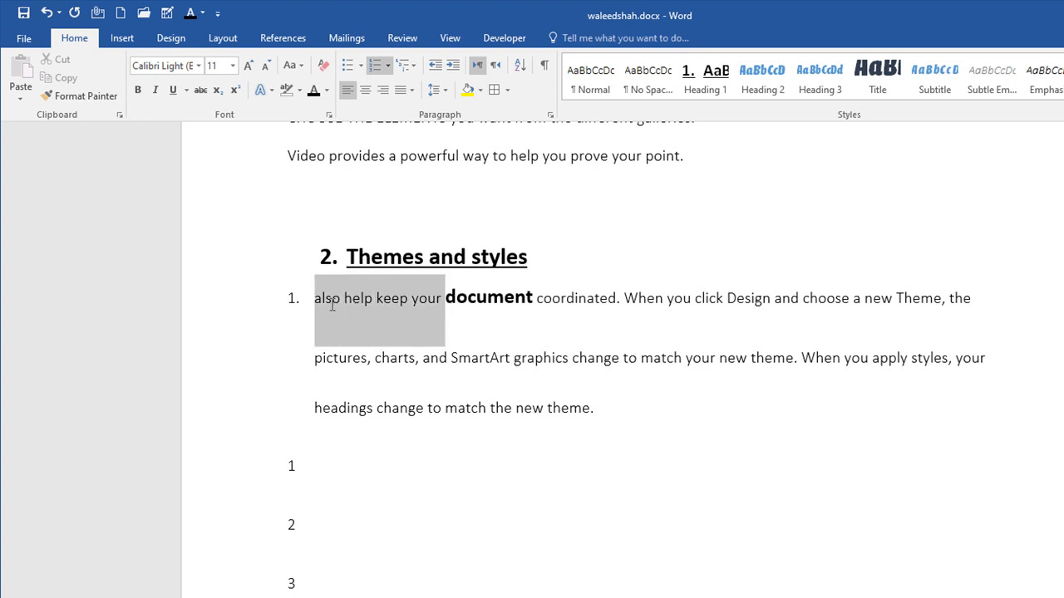
key(BackSpace)
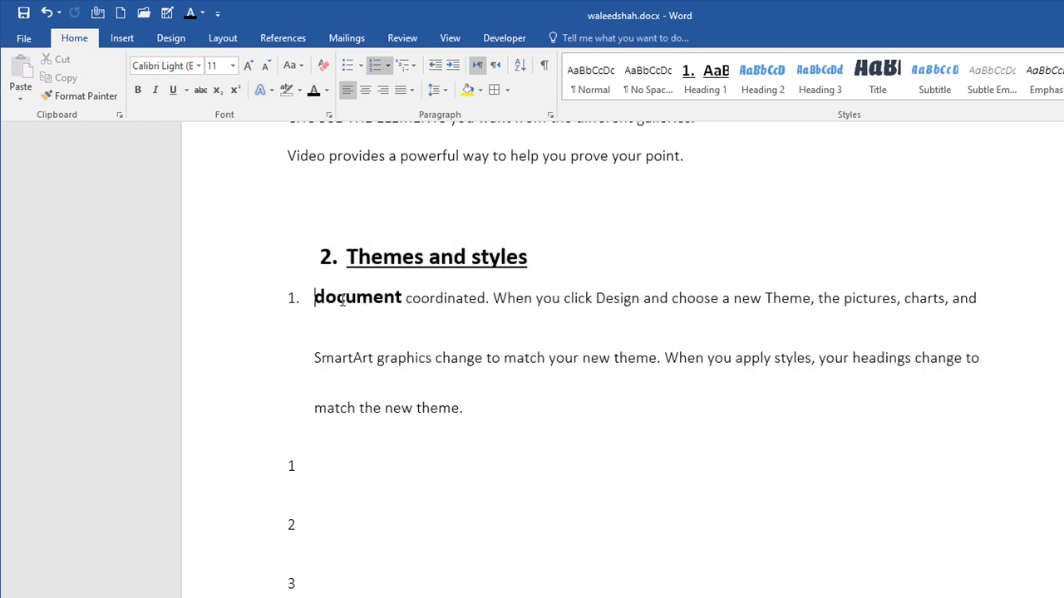
- Underline the word "document" at the start of the numbered paragraph
drag(399, 299, 290, 297)
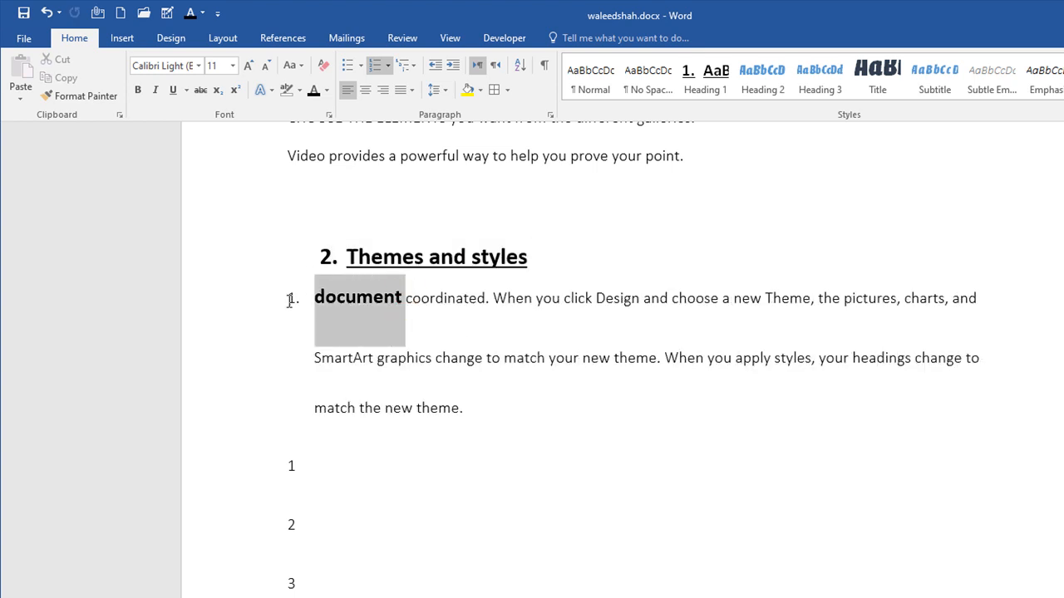
key(ctrl+alt+2)
click(173, 90)
- Make the list number in front of "document" bold and set its font size to 14
click(292, 299)
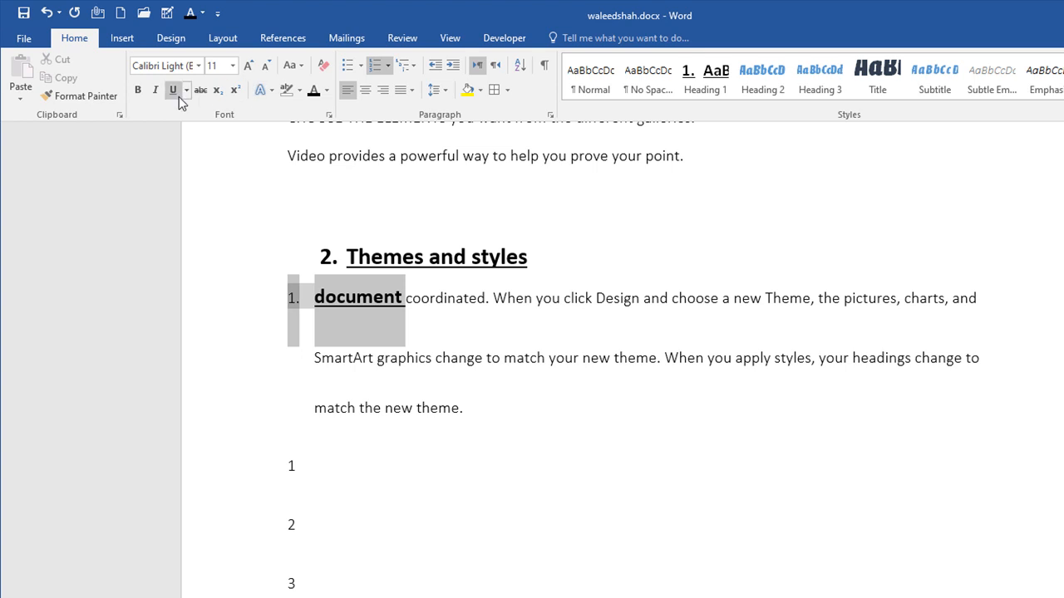
click(138, 90)
click(248, 66)
click(248, 66)
click(249, 66)
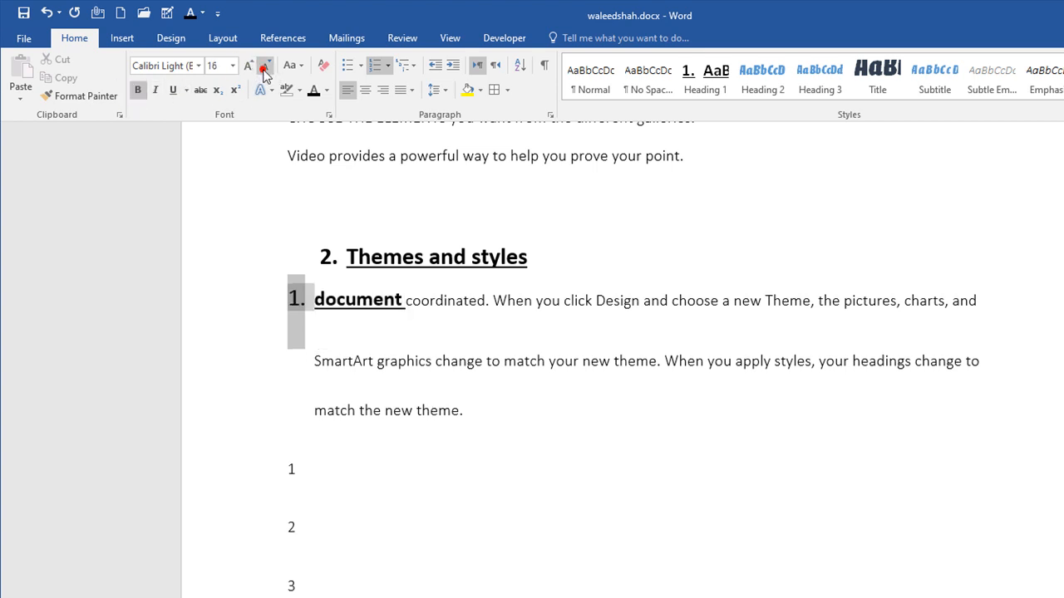
click(265, 69)
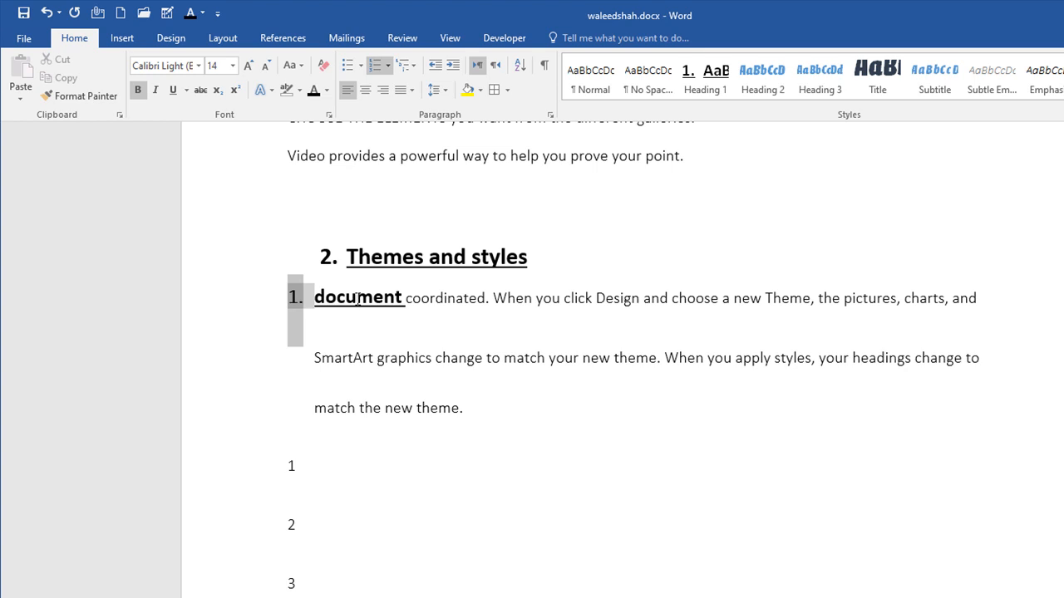
- Update the Heading 2 style to match the formatted word "document" and apply the style to it
click(405, 299)
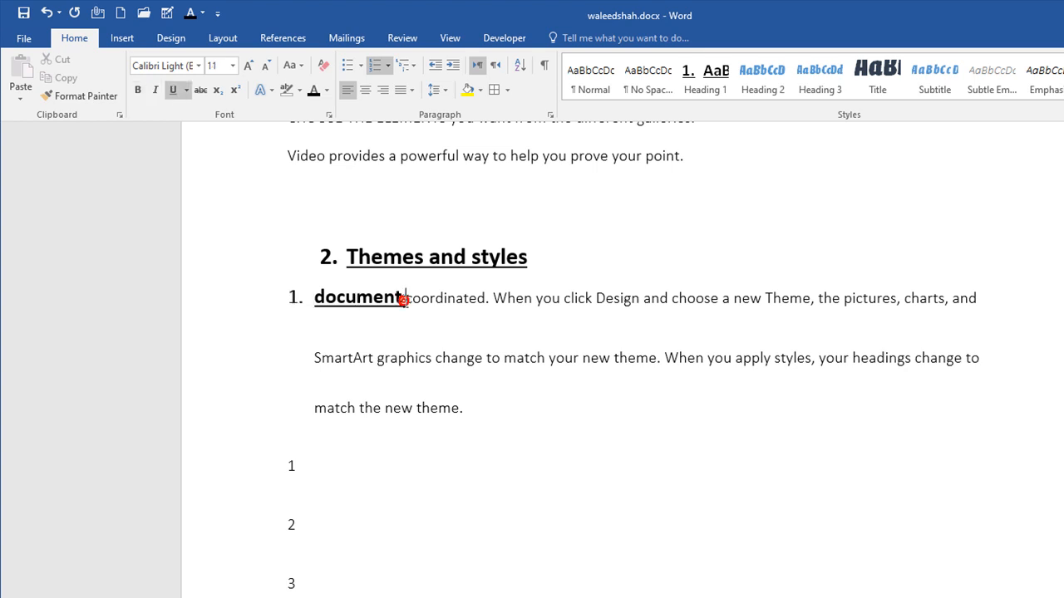
drag(341, 300, 287, 299)
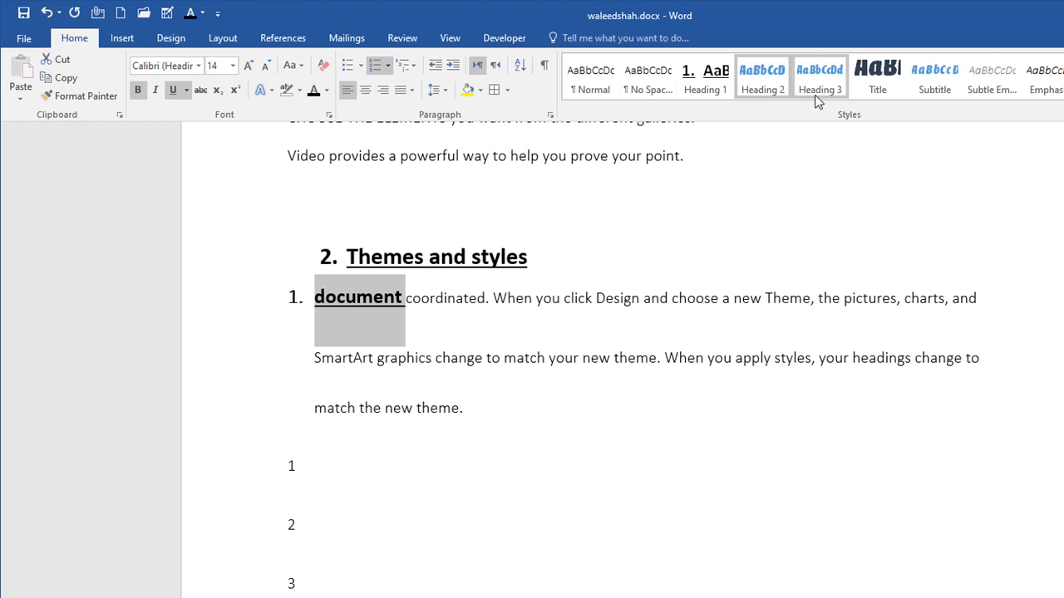
right_click(762, 90)
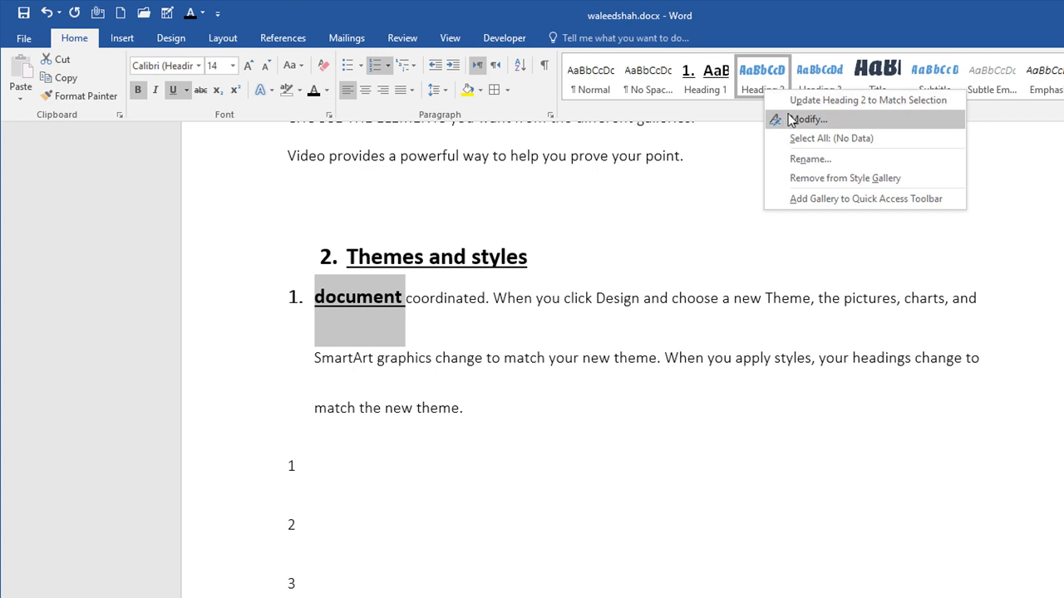
click(797, 101)
click(772, 95)
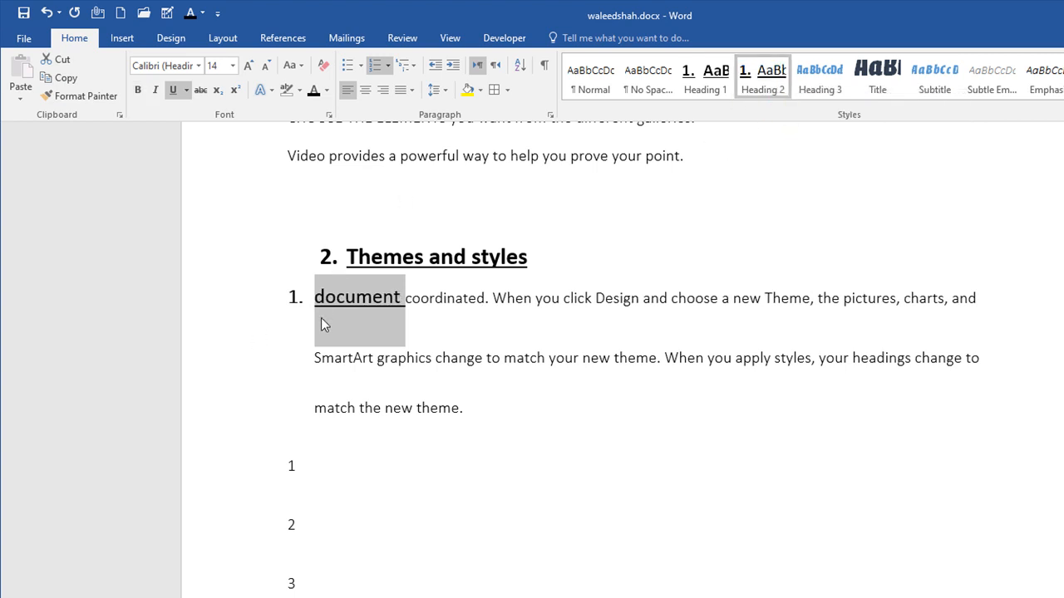
- Break the text after "document" into its own paragraph and remove that paragraph's list number
click(323, 324)
click(406, 301)
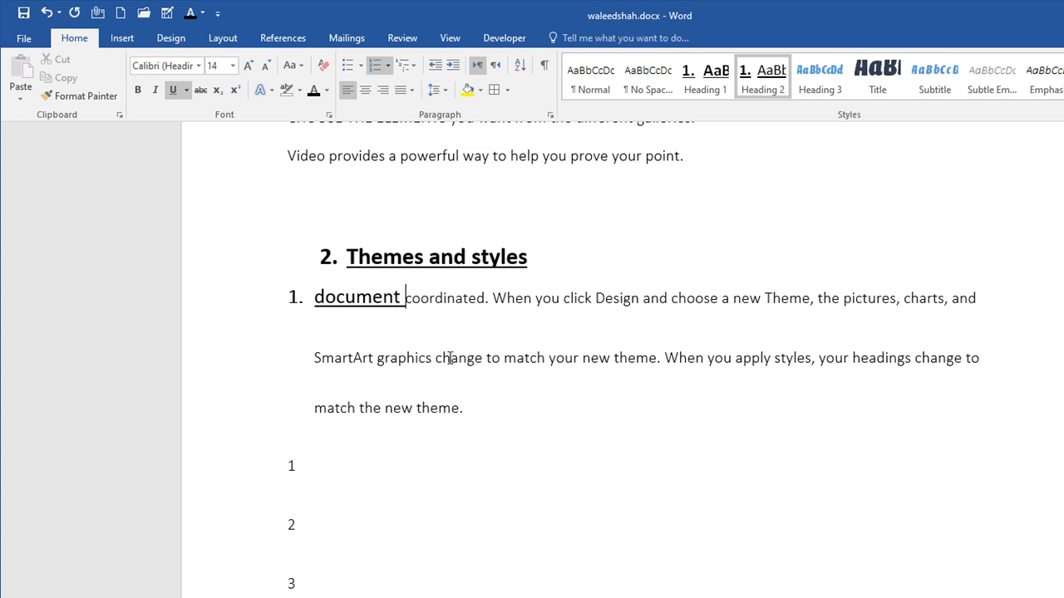
key(Return)
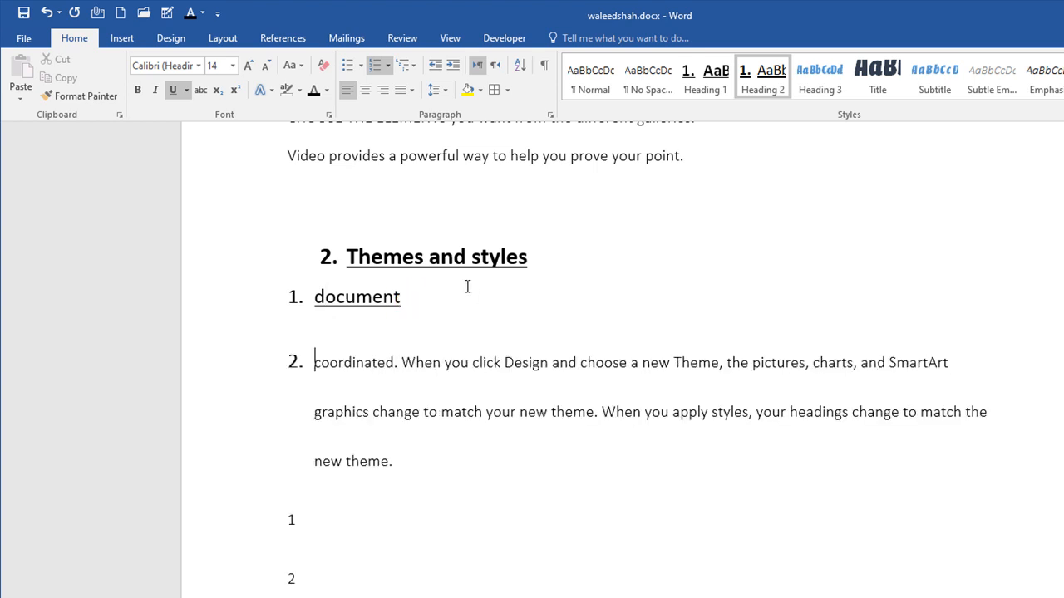
key(BackSpace)
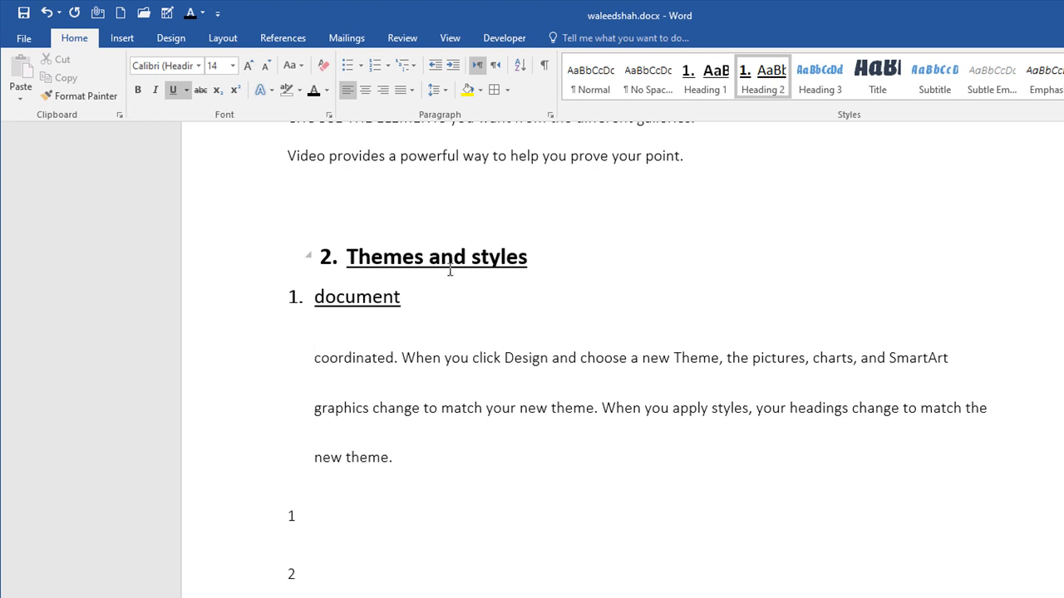
- Apply the current multilevel list format, with Heading 2 as its first level, to the "document" heading
drag(427, 304, 258, 299)
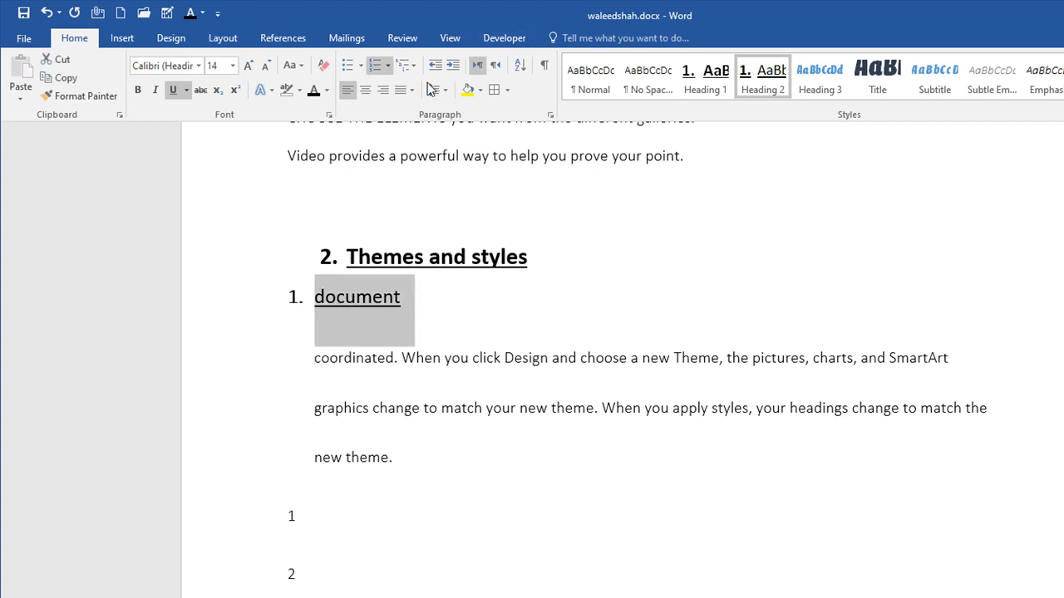
click(388, 66)
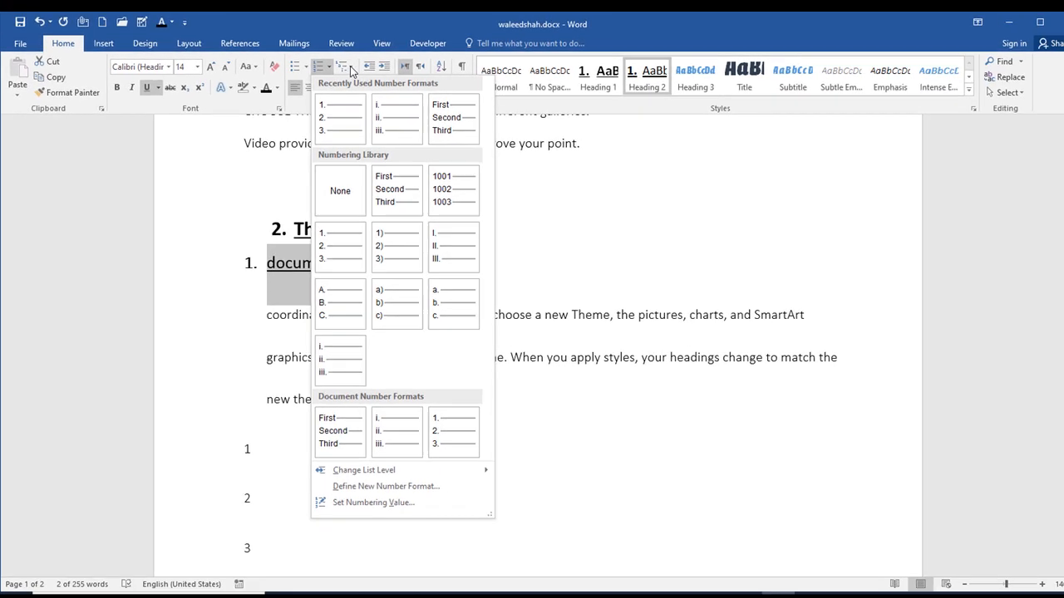
click(349, 70)
click(350, 69)
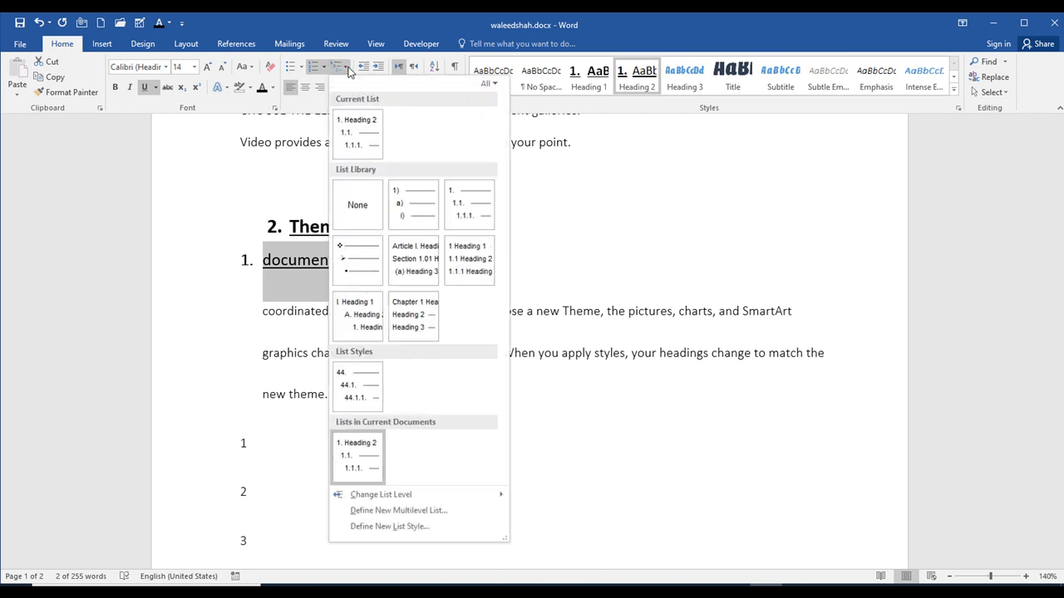
click(363, 141)
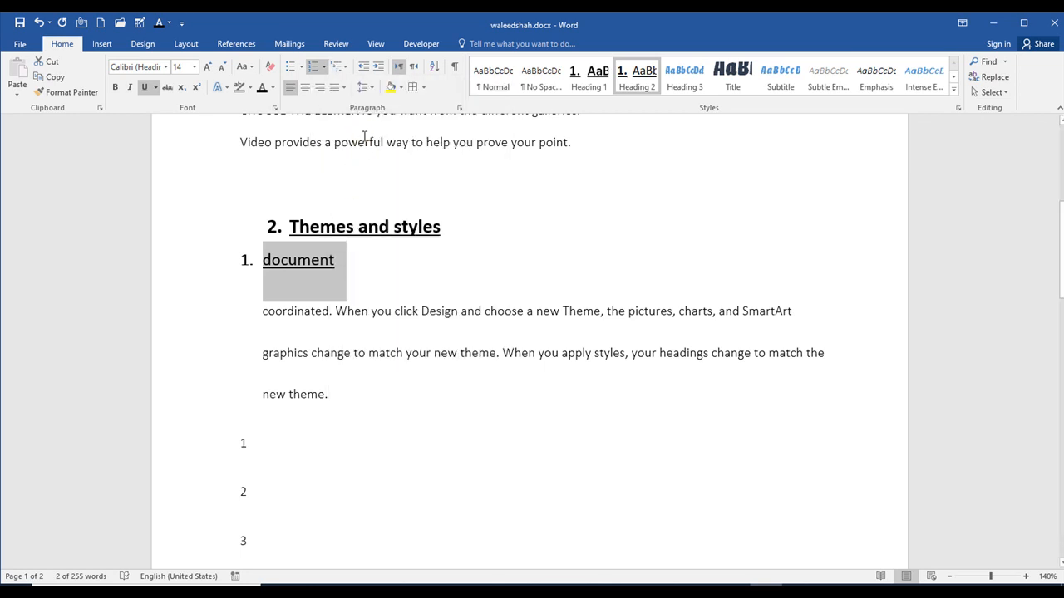
scroll(341, 211, down, 1)
scroll(355, 238, up, 3)
click(380, 358)
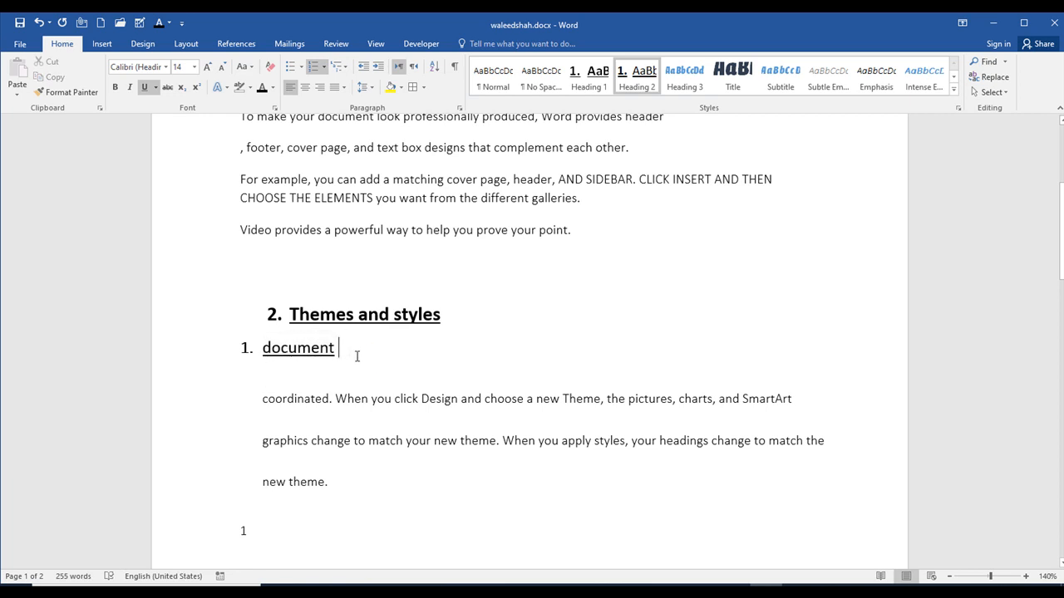
- Add a new list paragraph after the "document" heading and apply the Heading 2 style to the words "Design and"
key(Return)
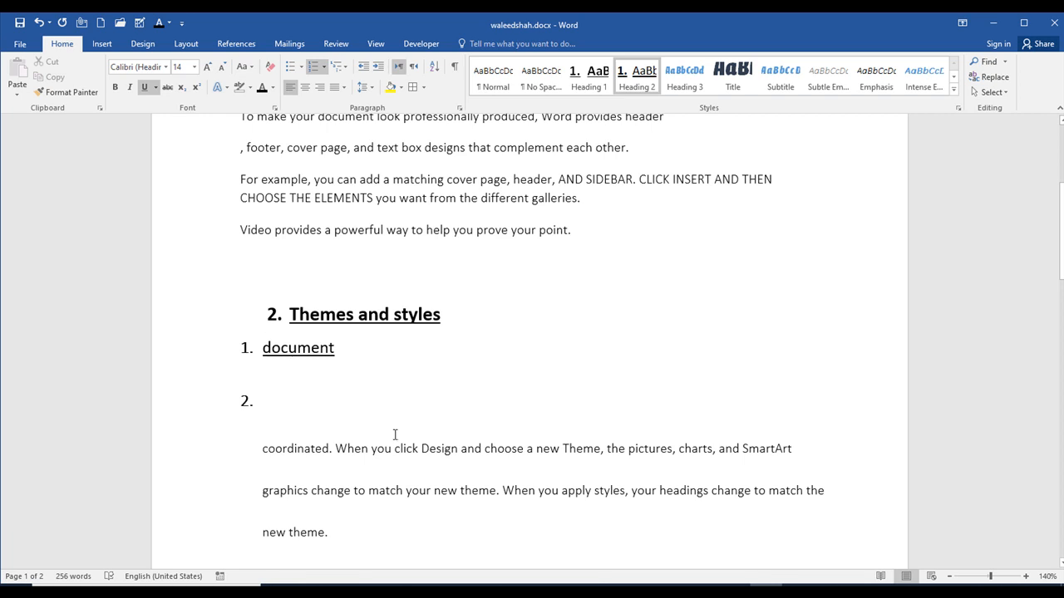
drag(487, 453, 422, 453)
click(625, 87)
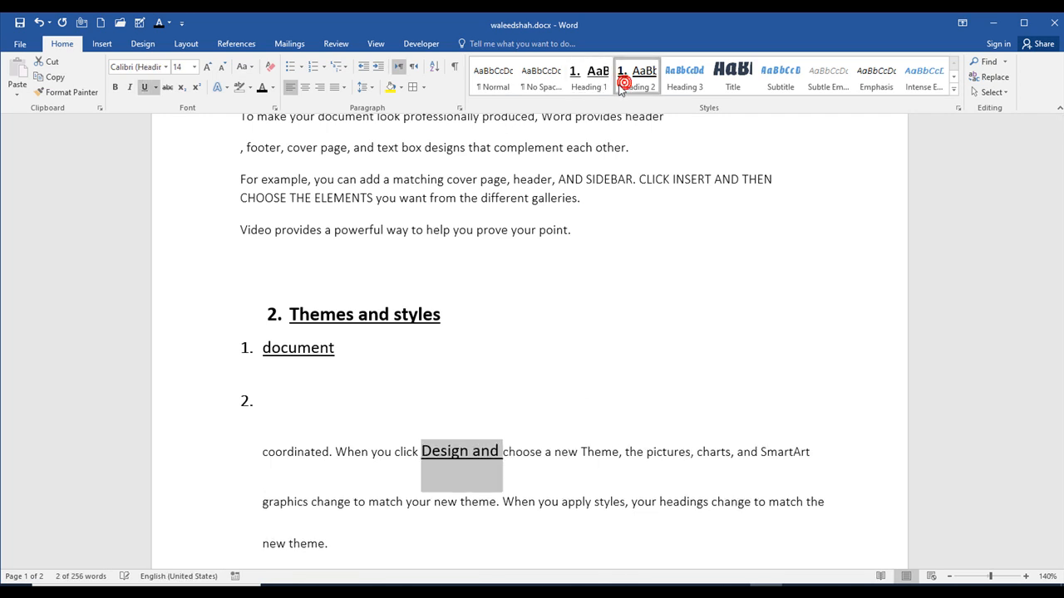
- Delete the text before "Design and" together with the empty numbered paragraph beneath the "document" heading
click(379, 453)
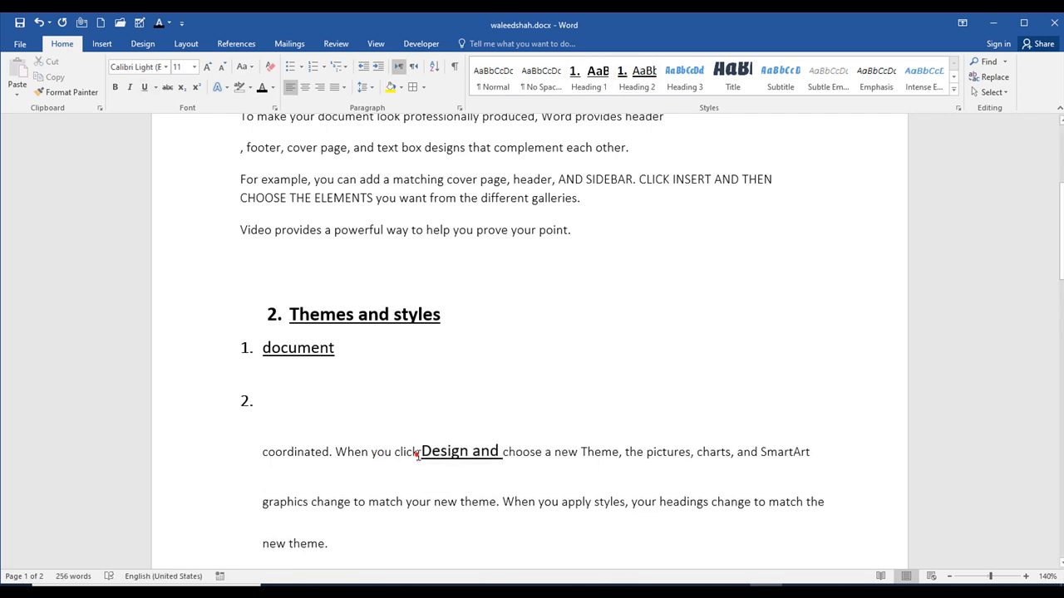
key(BackSpace)
key(BackSpace)
key(BackSpace)
key(BackSpace)
key(BackSpace)
key(BackSpace)
key(BackSpace)
key(BackSpace)
key(BackSpace)
key(BackSpace)
key(BackSpace)
key(BackSpace)
key(BackSpace)
key(BackSpace)
key(BackSpace)
key(BackSpace)
key(BackSpace)
key(BackSpace)
key(BackSpace)
key(BackSpace)
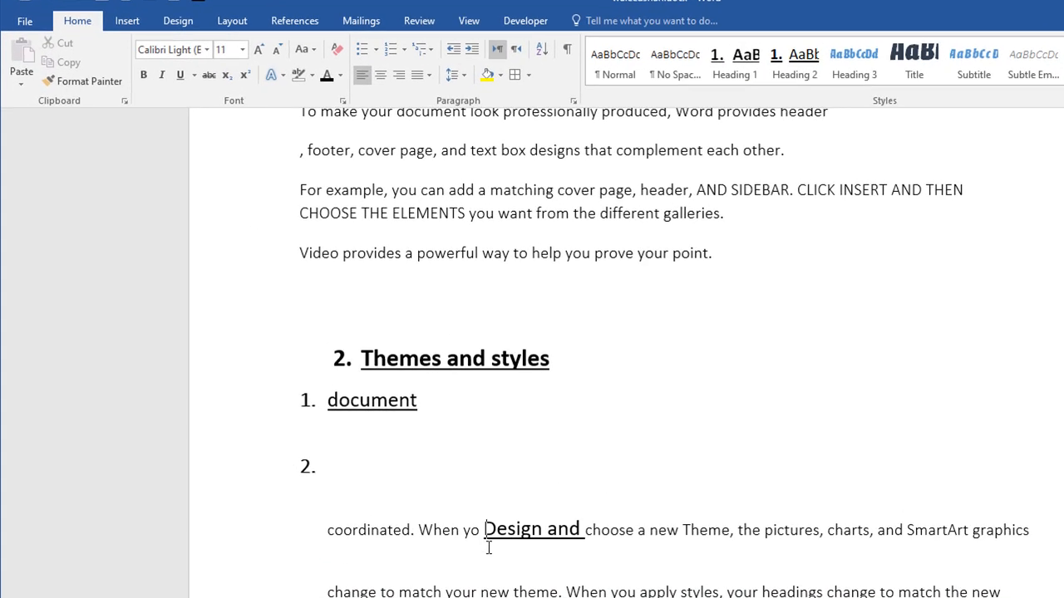
key(BackSpace)
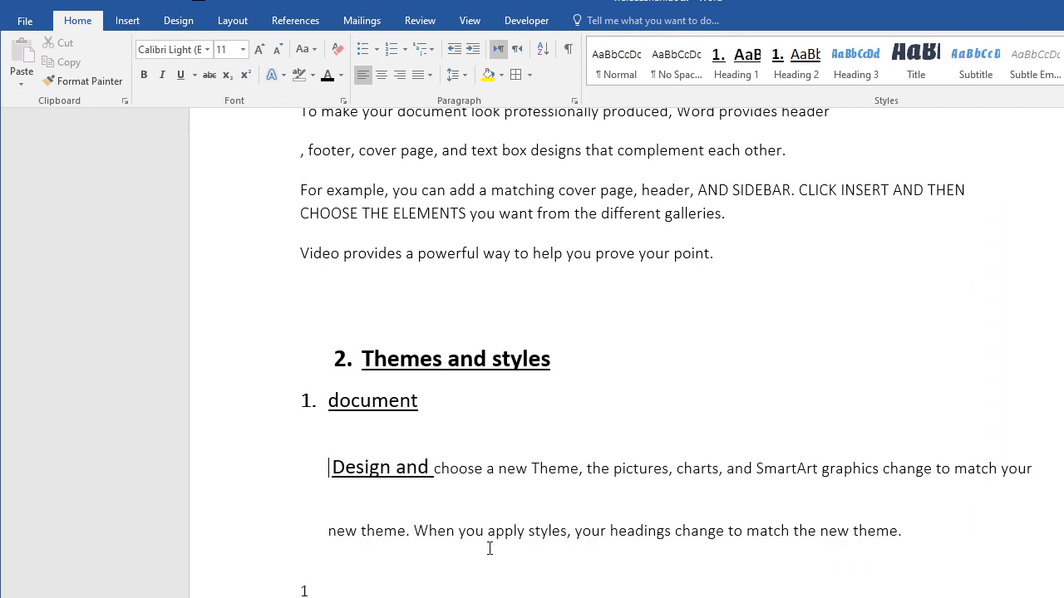
- Break the text after "Design" into its own paragraph and clear the heading formatting from the word "and"
click(398, 470)
text(\)
key(Return)
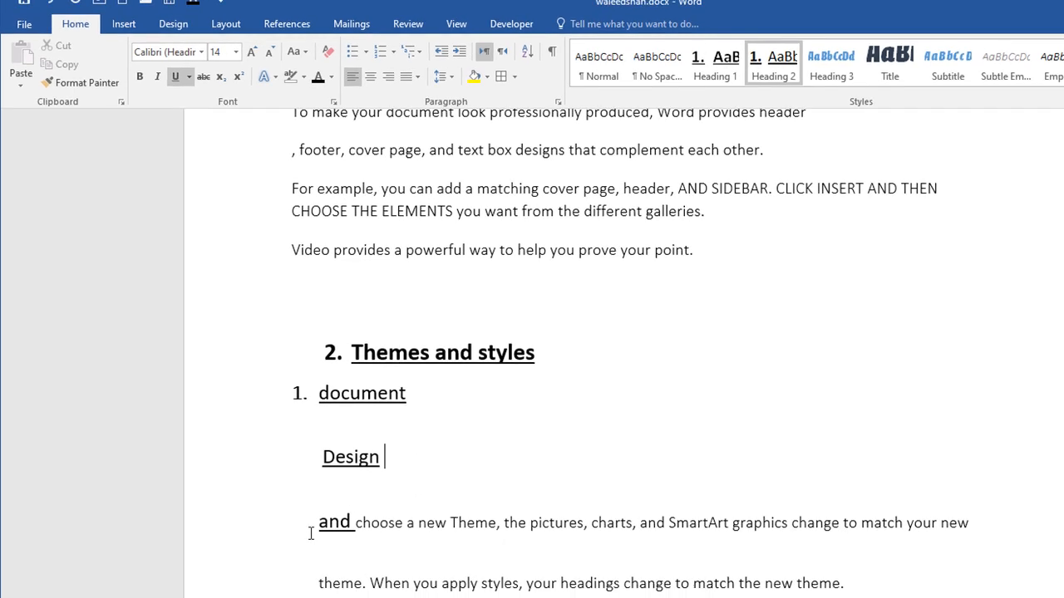
double_click(348, 534)
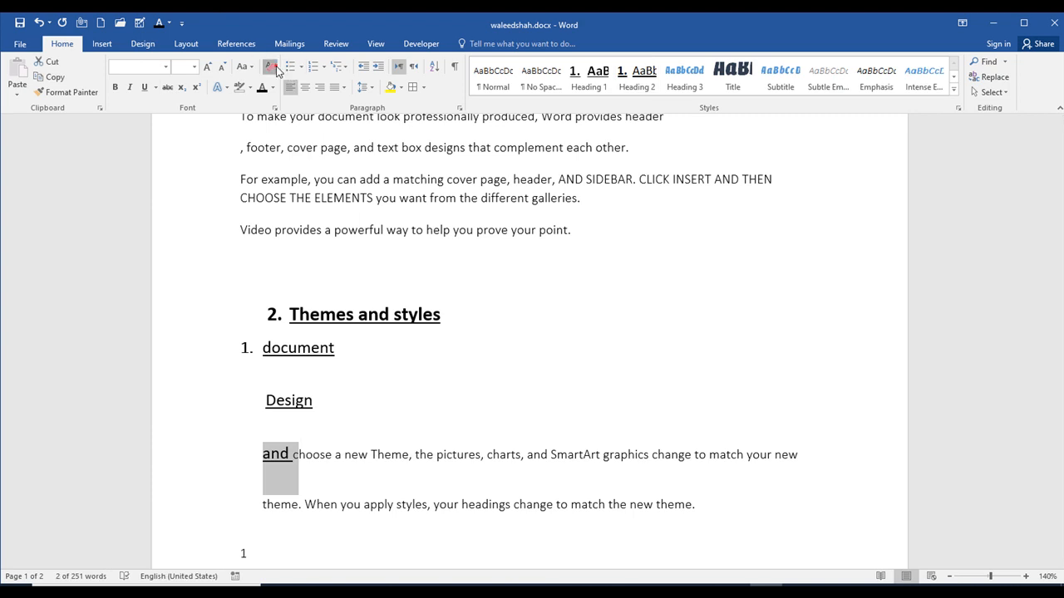
click(272, 69)
click(362, 423)
drag(334, 408, 245, 402)
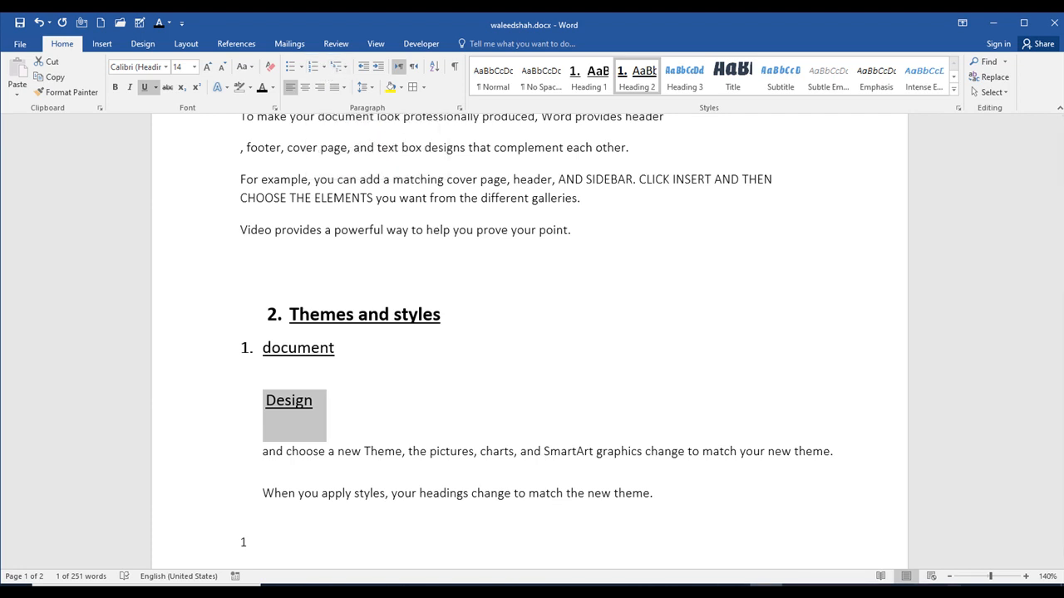
click(923, 592)
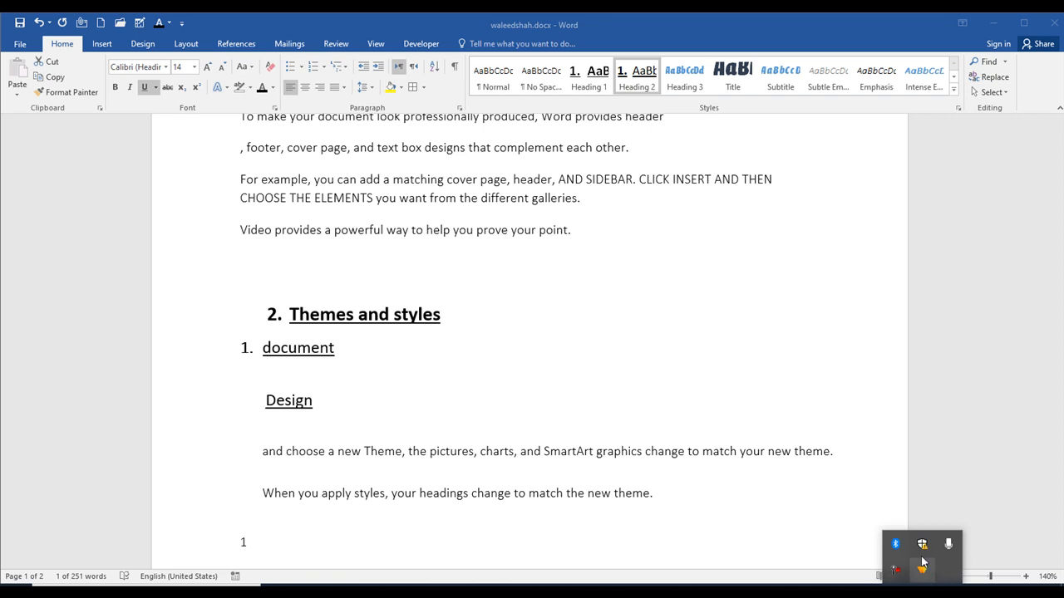
click(894, 572)
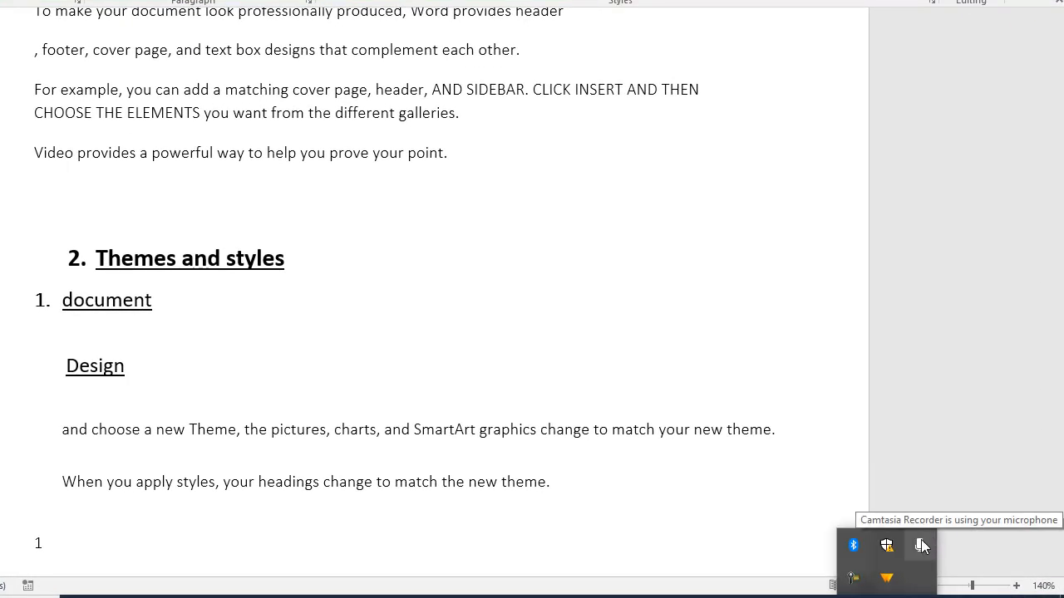
click(856, 583)
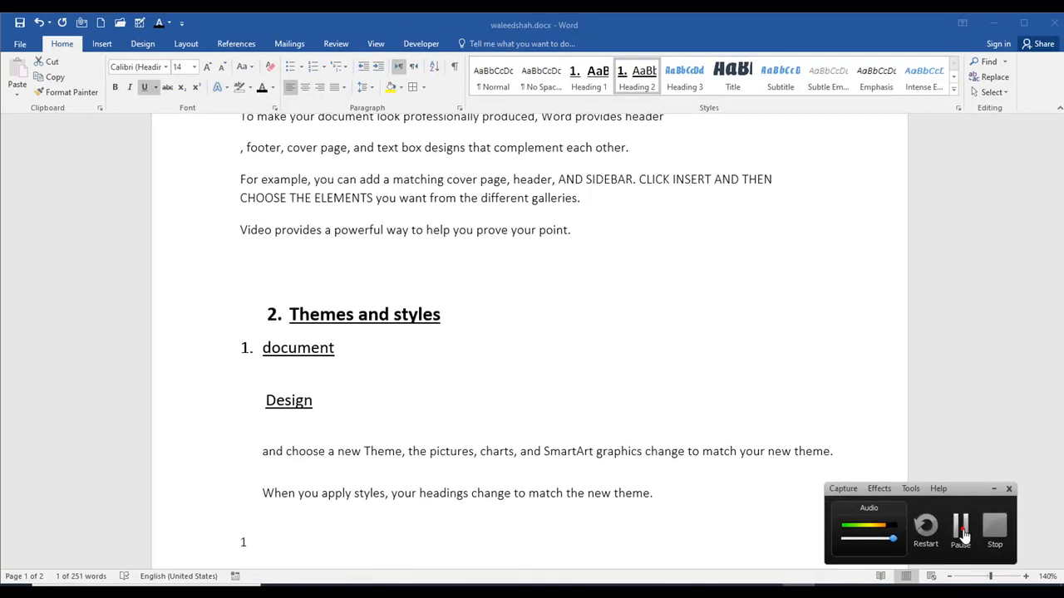
click(961, 536)
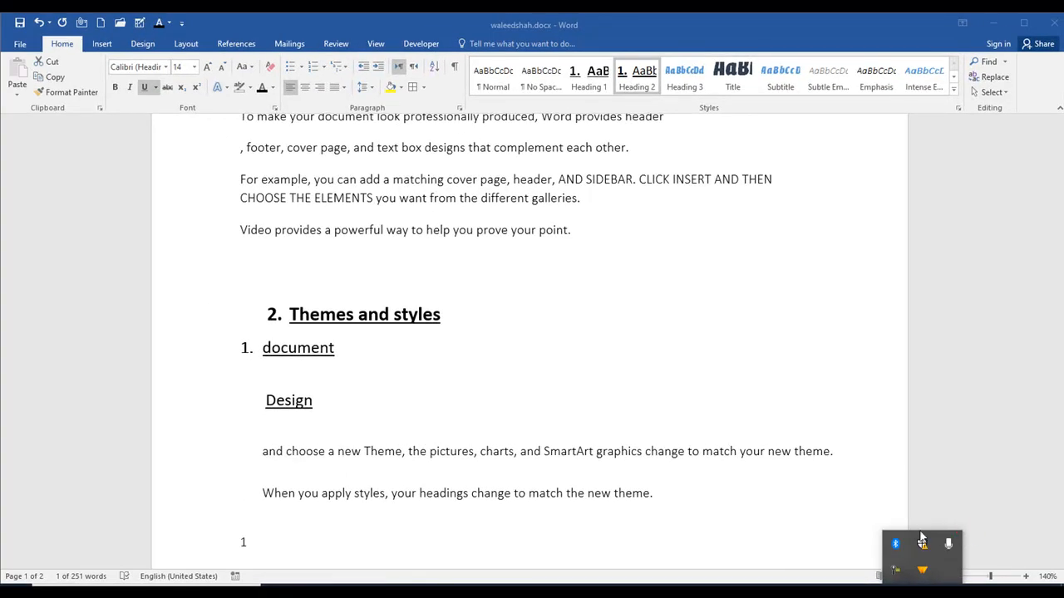